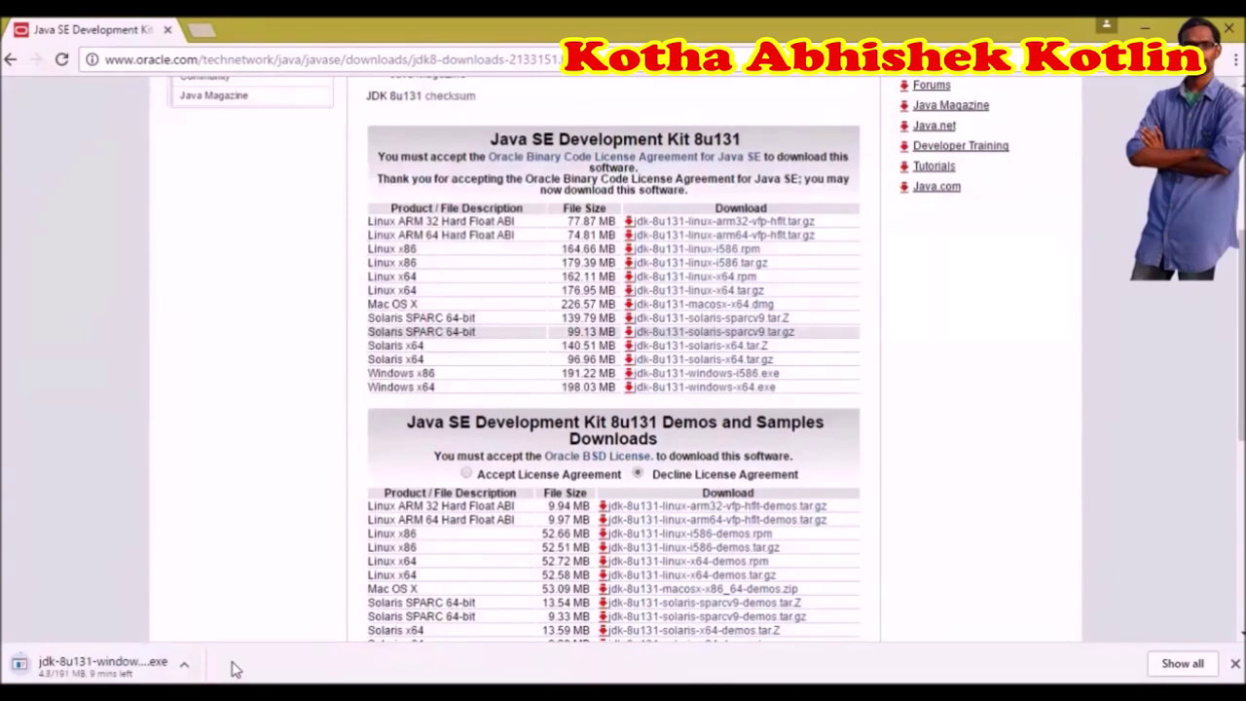
# Show the finished JDK installer download in its containing folder
pyautogui.scroll(-5, 369, 465)
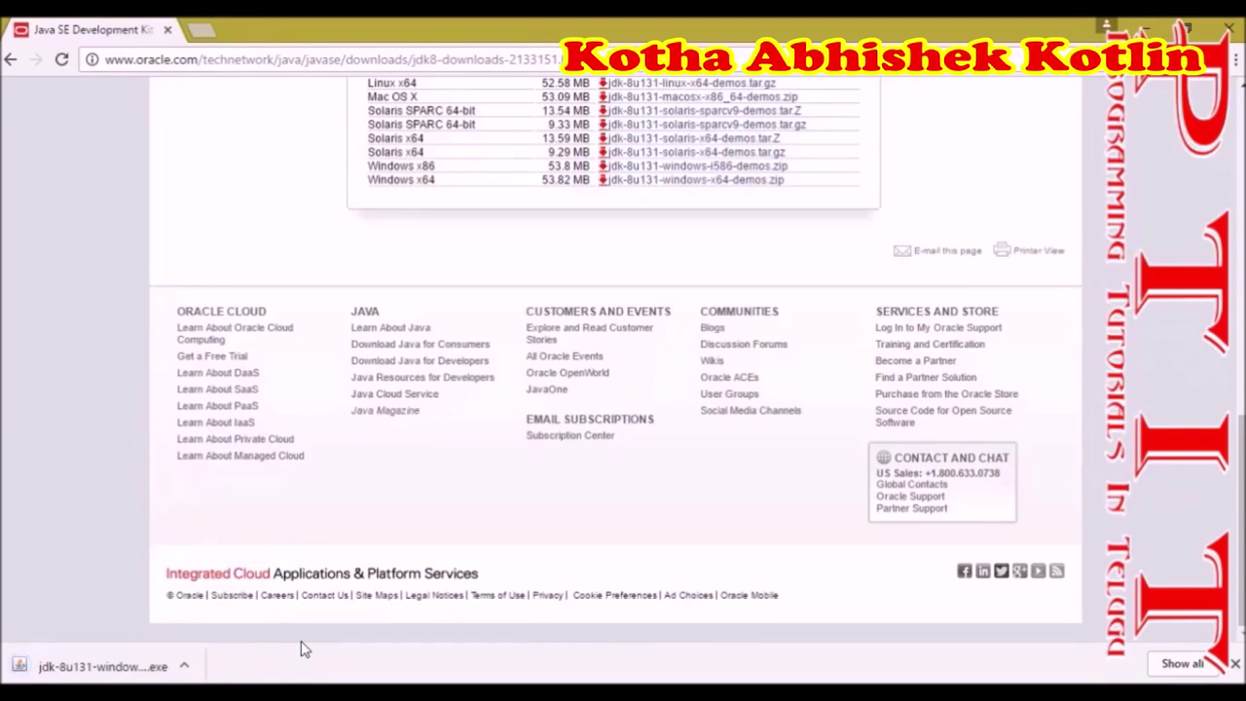
pyautogui.click(184, 666)
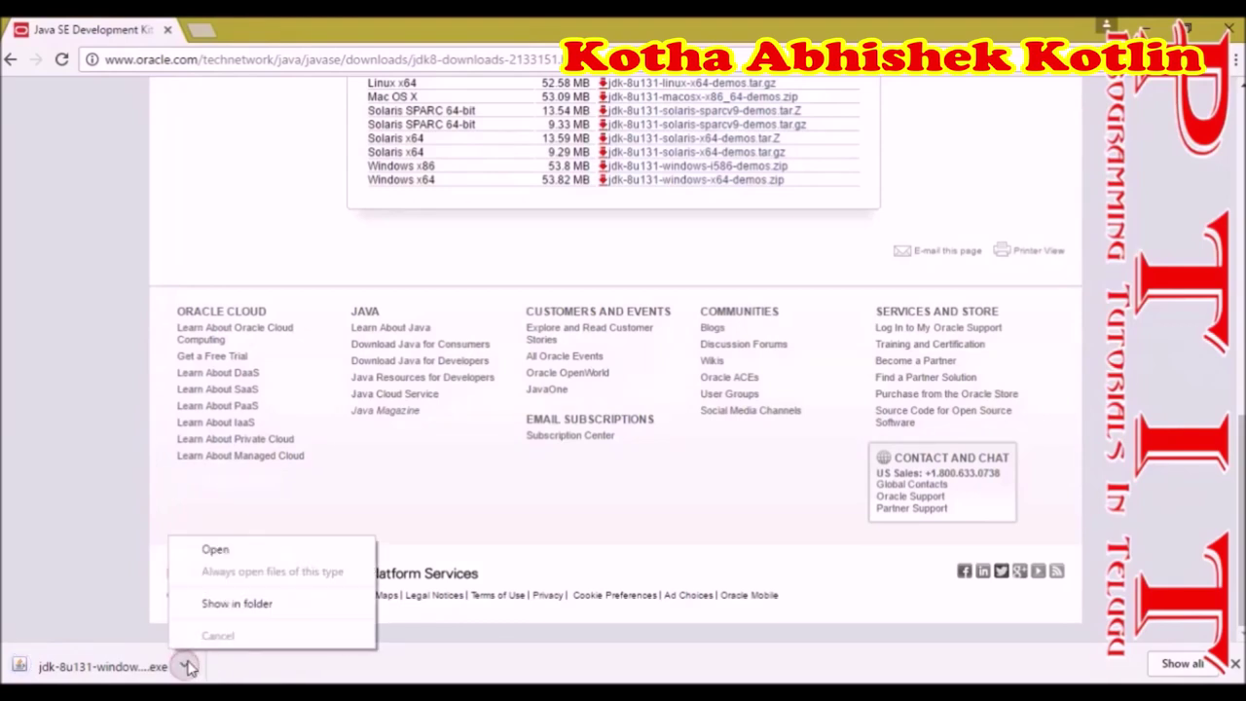
pyautogui.click(221, 607)
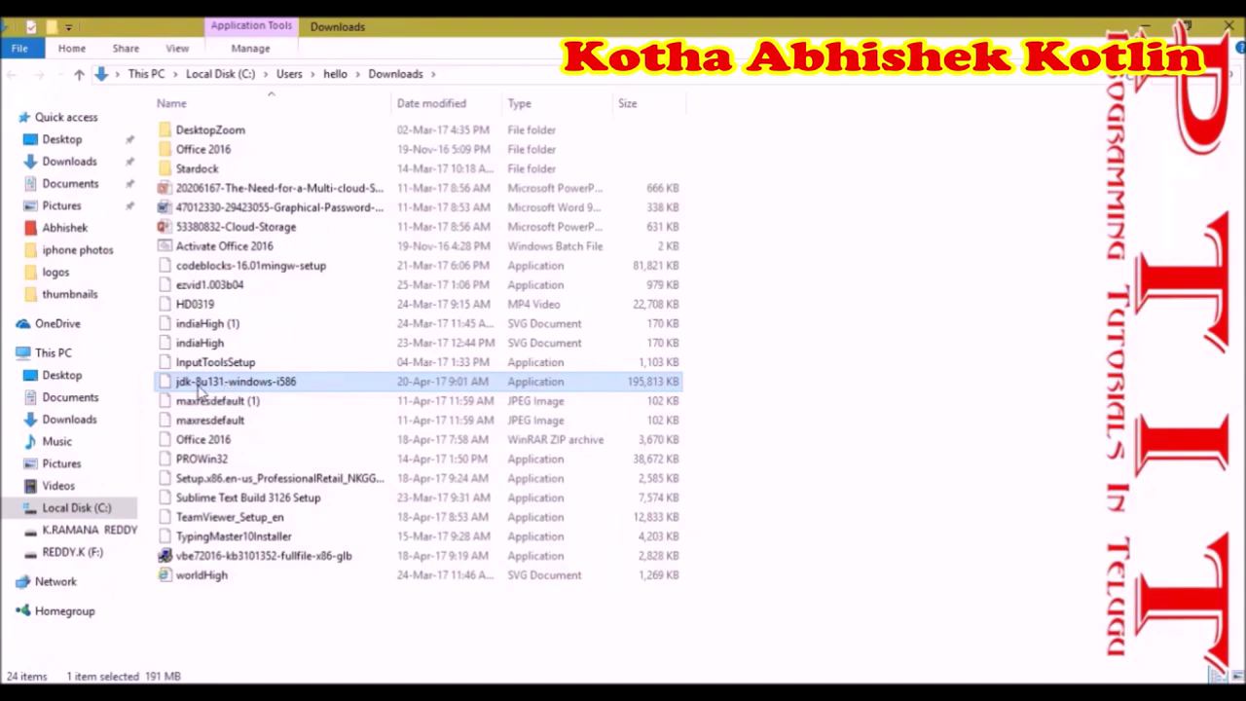
# Launch the jdk-8u131-windows-i586 installer from the Downloads folder and close the folder window
pyautogui.click(786, 397)
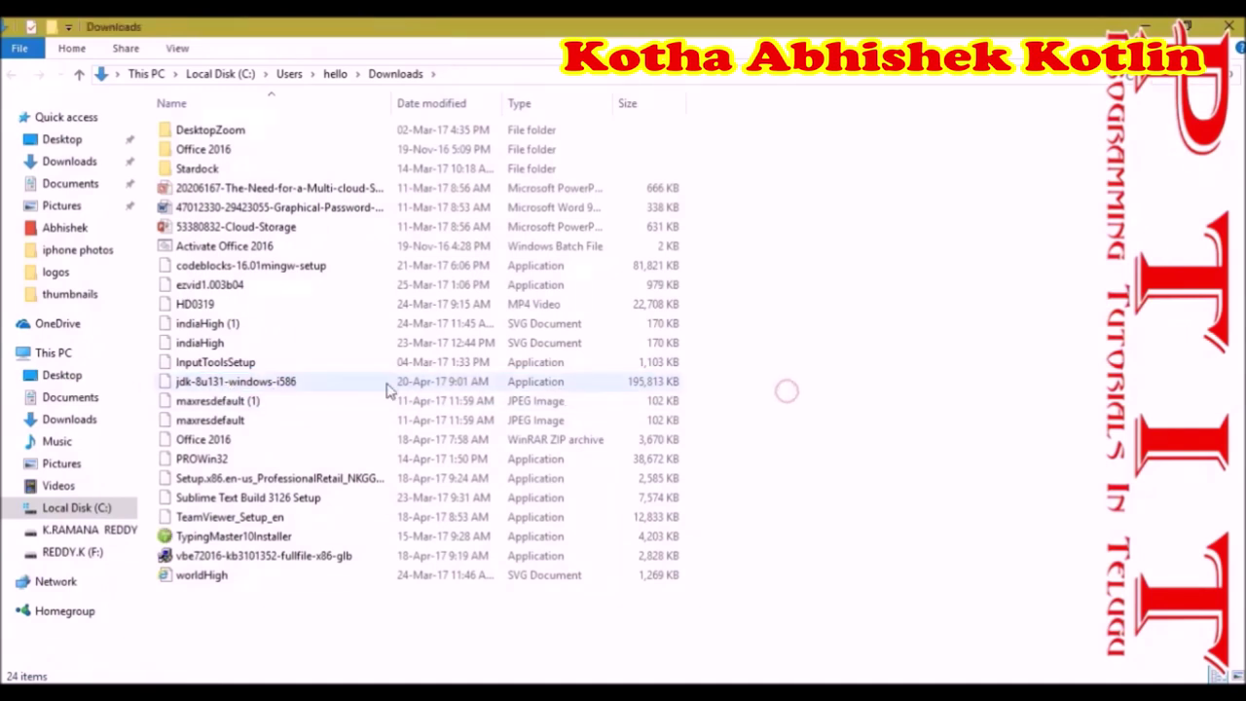
pyautogui.click(368, 389)
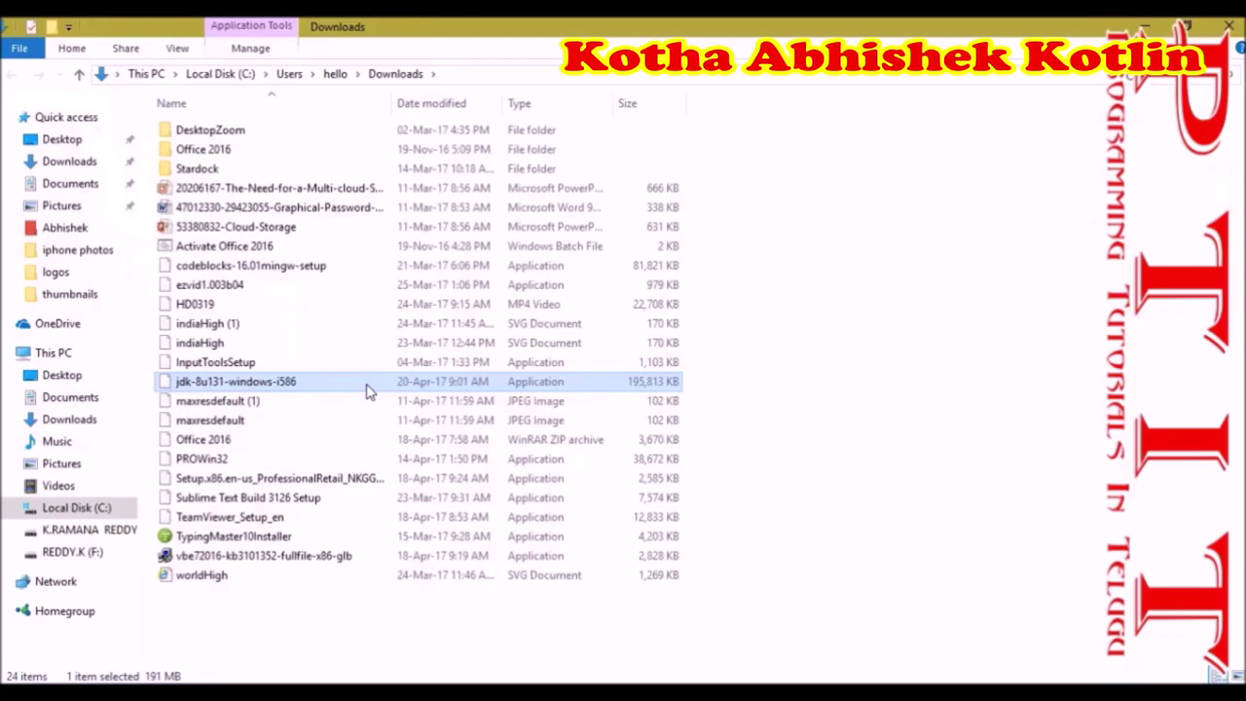
pyautogui.rightClick(368, 390)
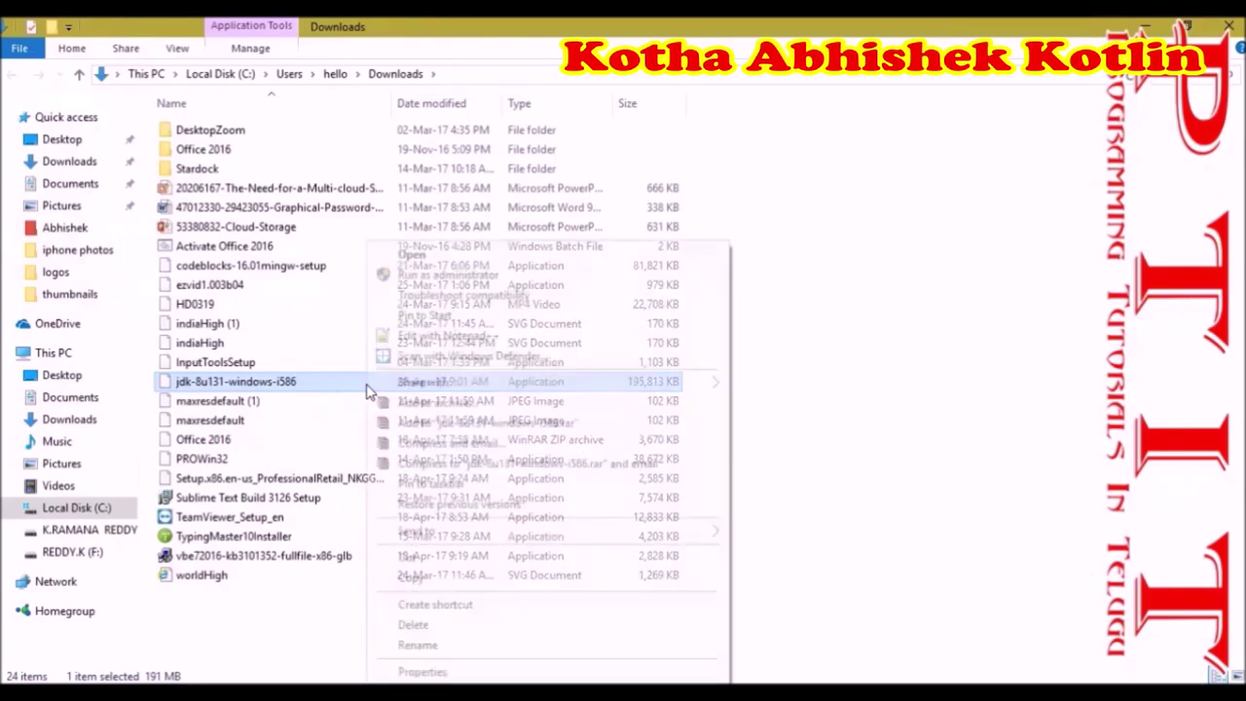
pyautogui.click(448, 259)
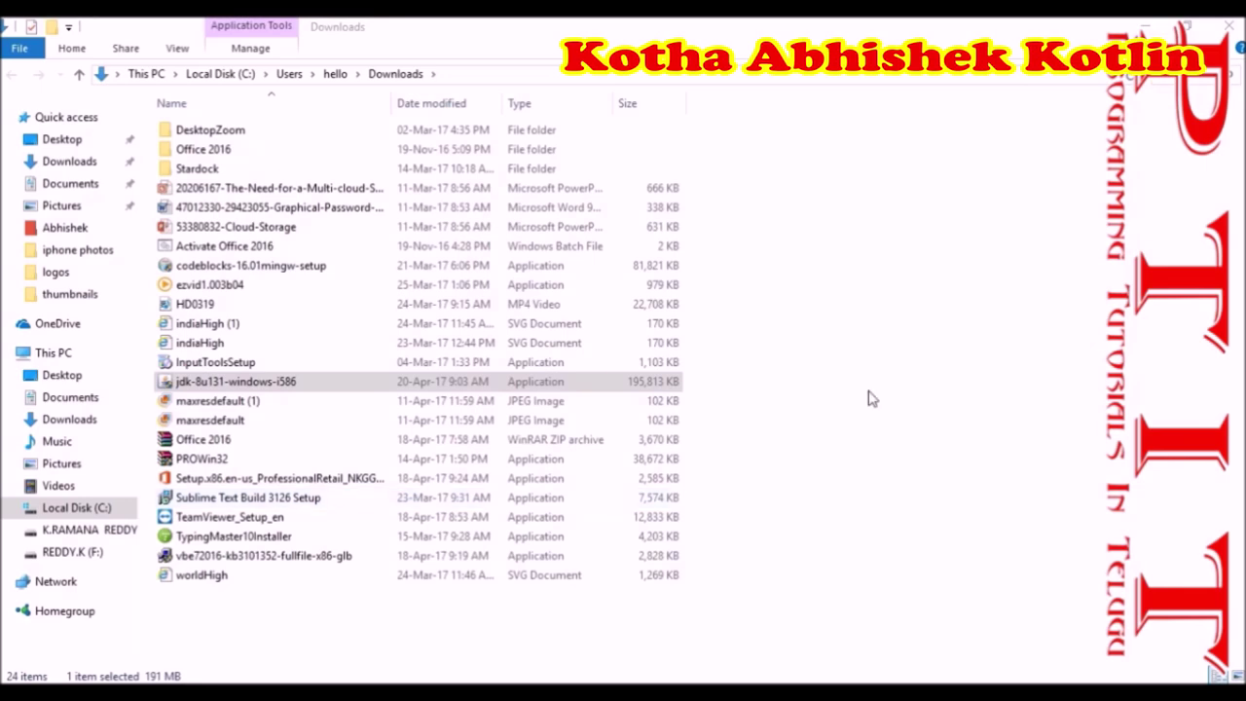
pyautogui.click(1239, 28)
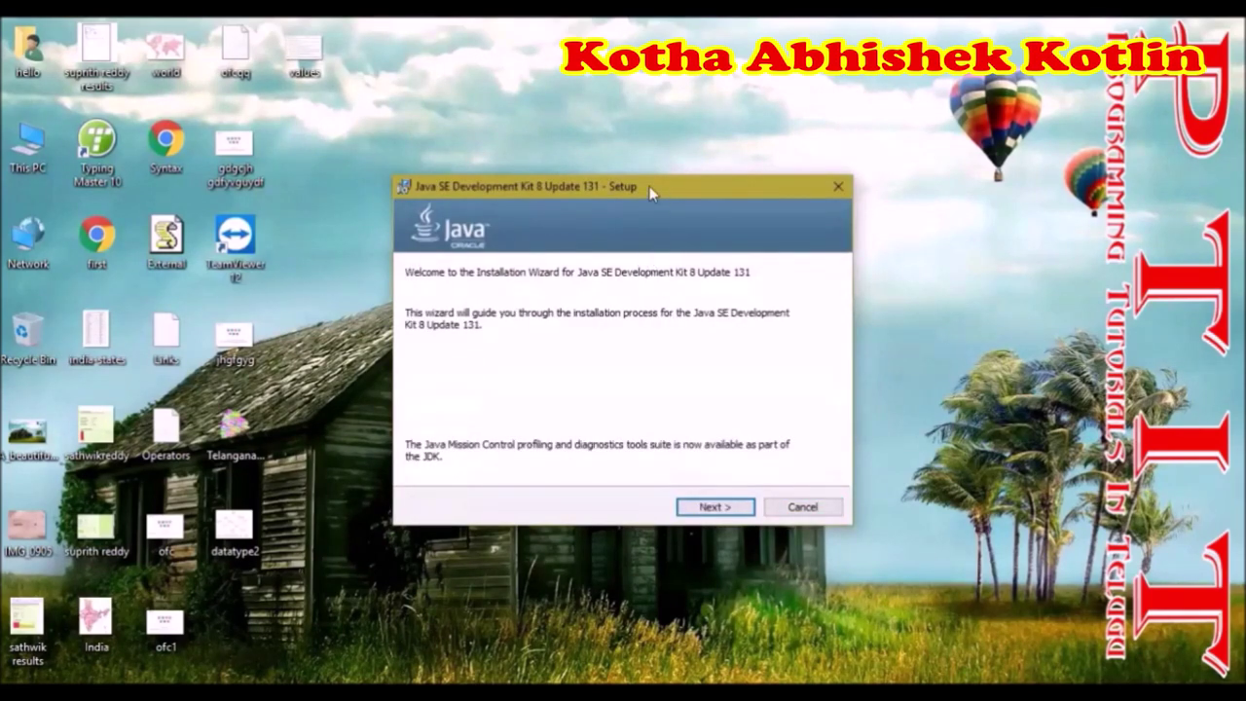
# Install Java SE Development Kit 8 Update 131 with the default features and destination folders, and close the setup wizard
pyautogui.click(718, 508)
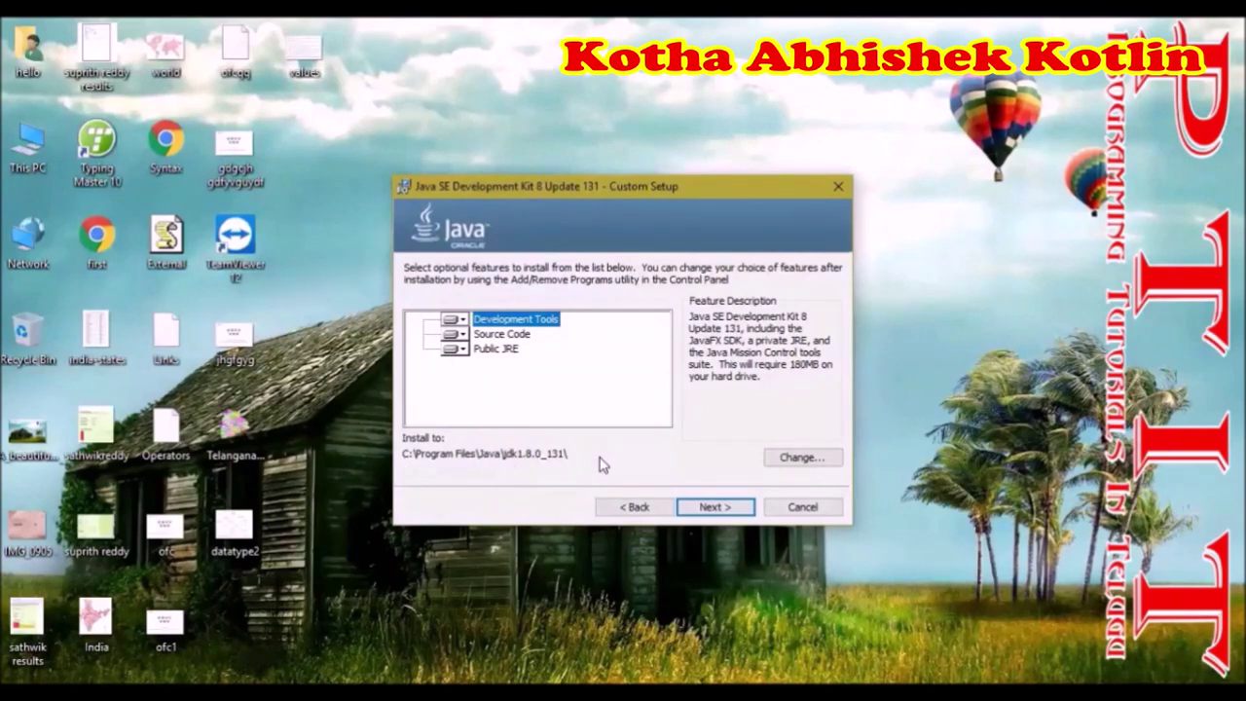
pyautogui.click(710, 514)
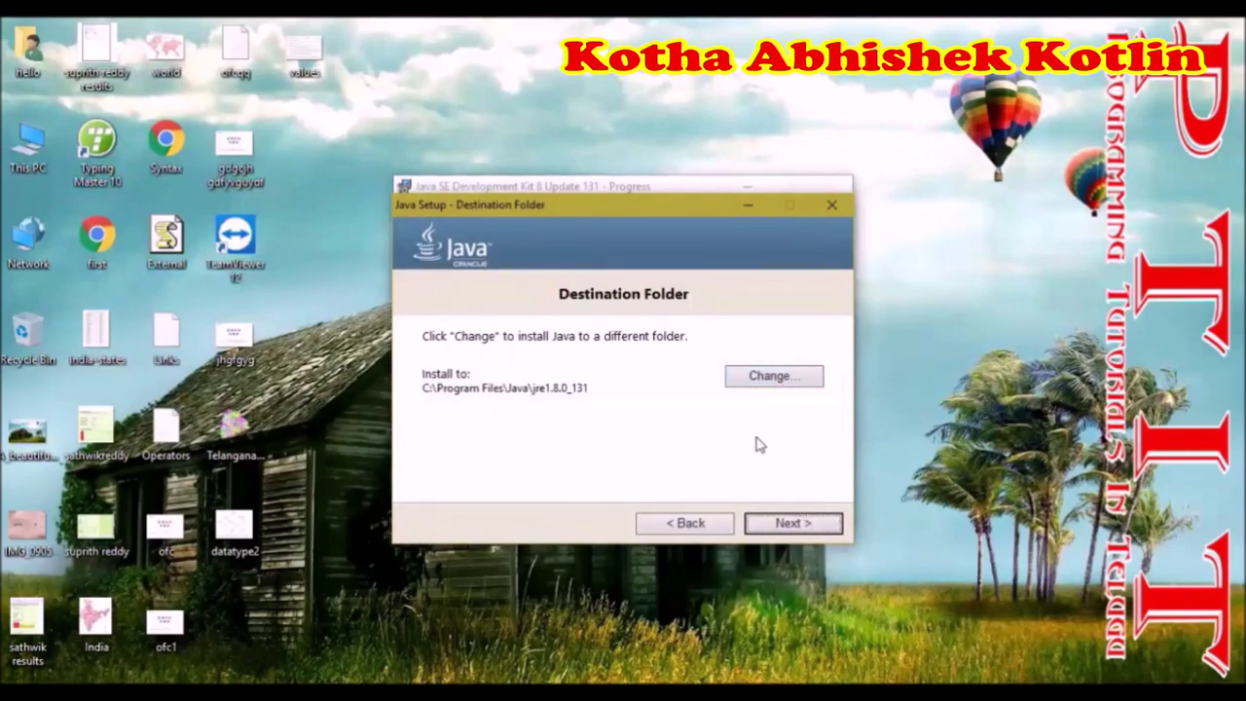
pyautogui.click(810, 527)
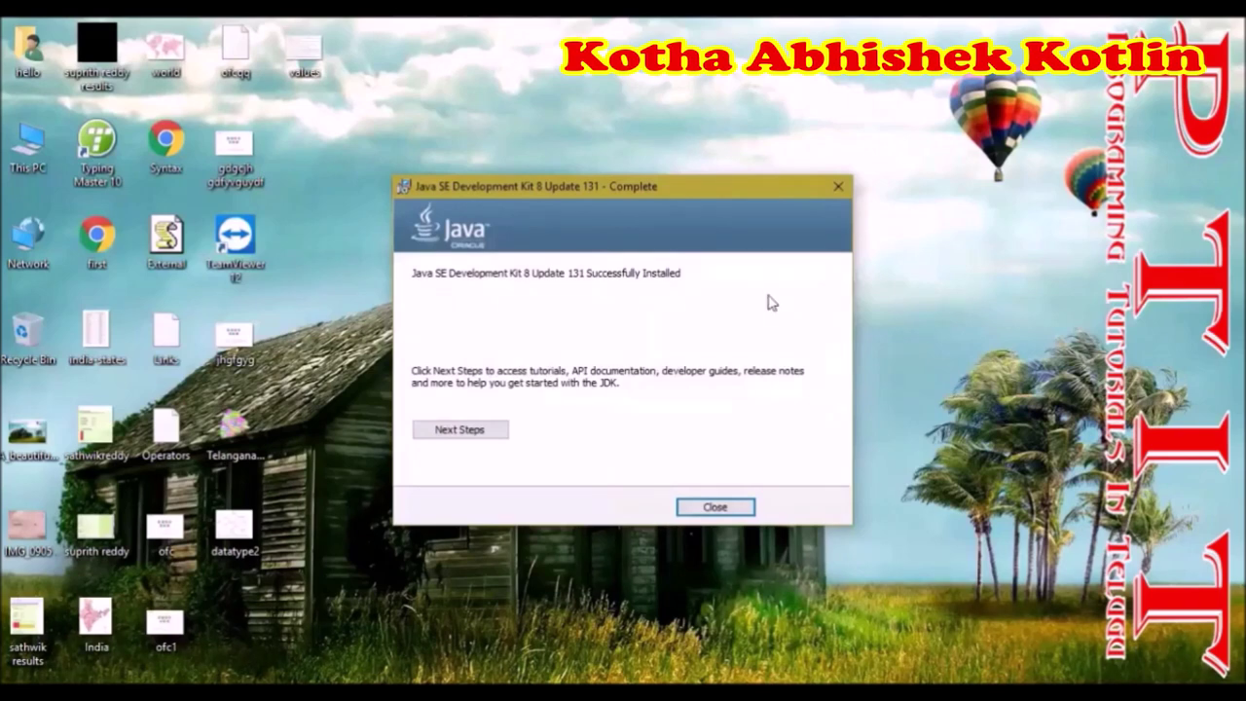
pyautogui.click(728, 511)
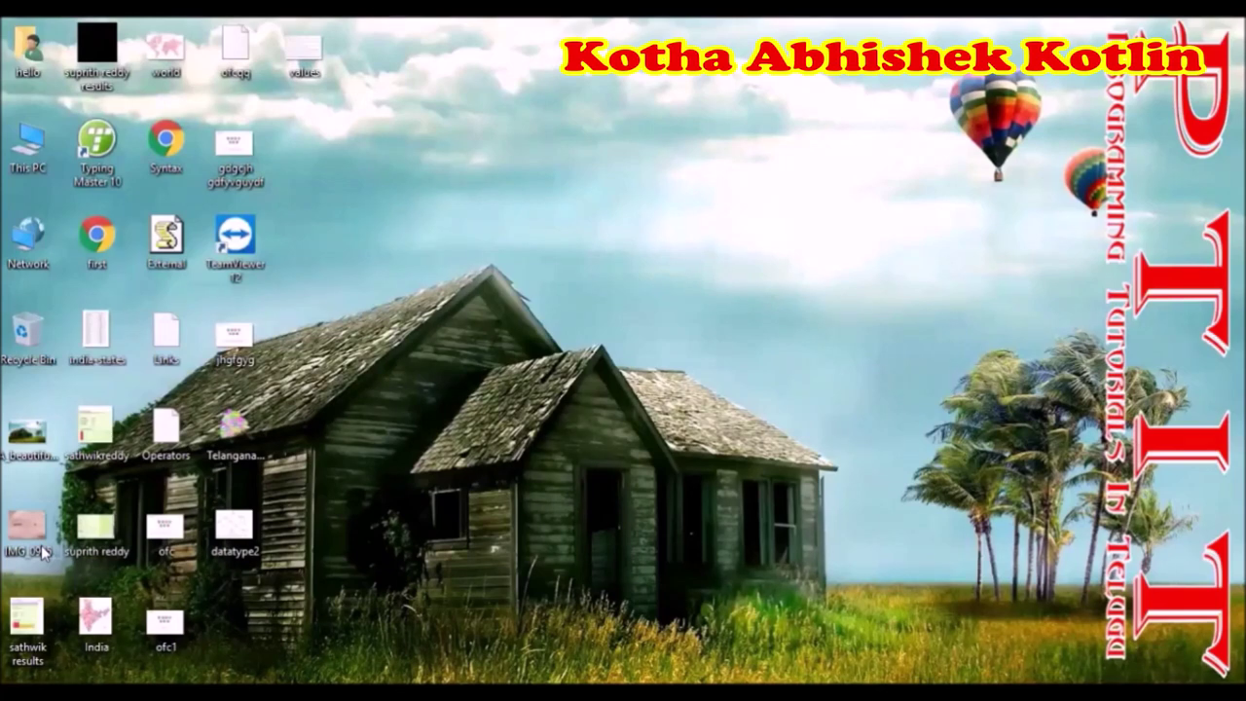
# Launch the Command Prompt by entering cmd in the Windows Run dialog
pyautogui.press('super+r')
pyautogui.click(650, 570)
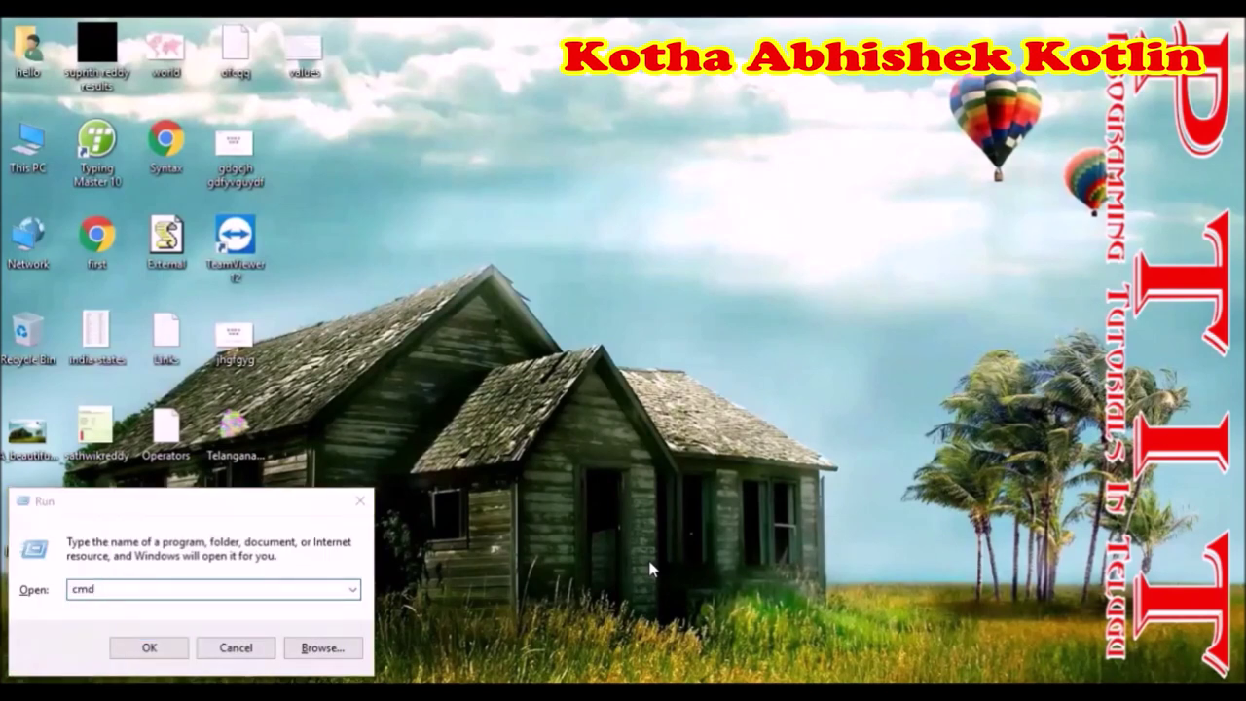
pyautogui.moveTo(259, 500); pyautogui.dragTo(708, 246)
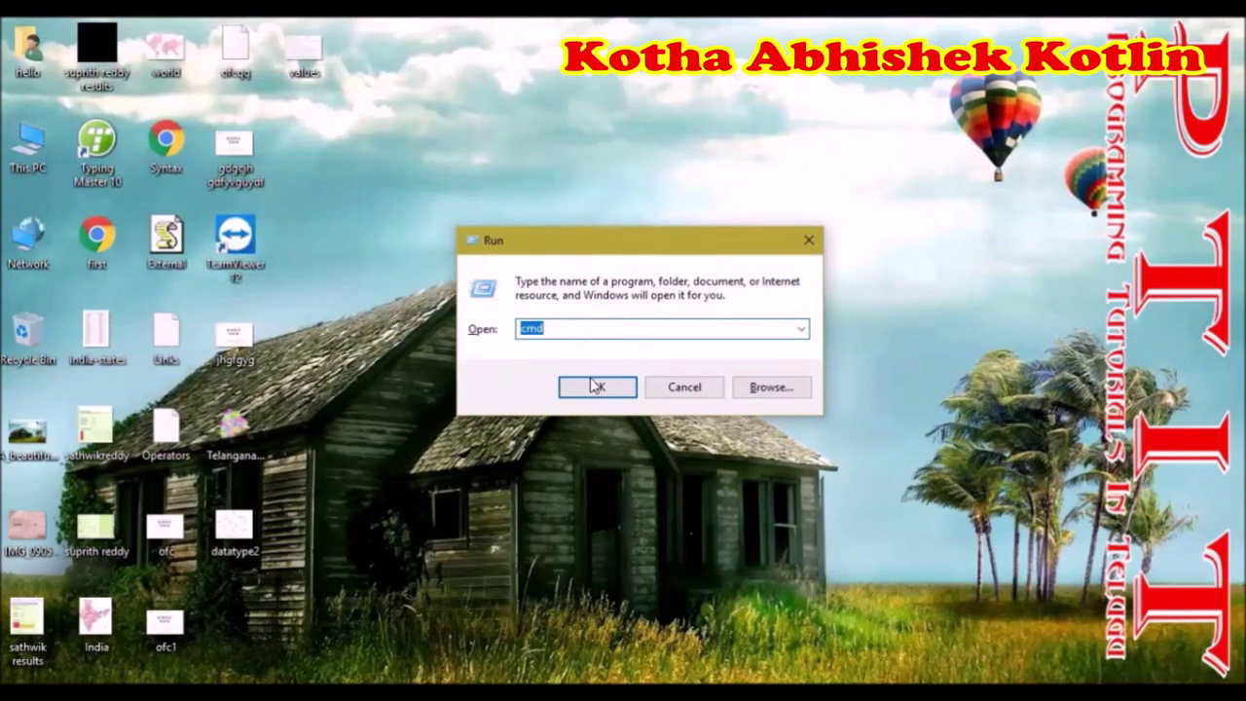
pyautogui.press('BackSpace')
pyautogui.write('cmd')
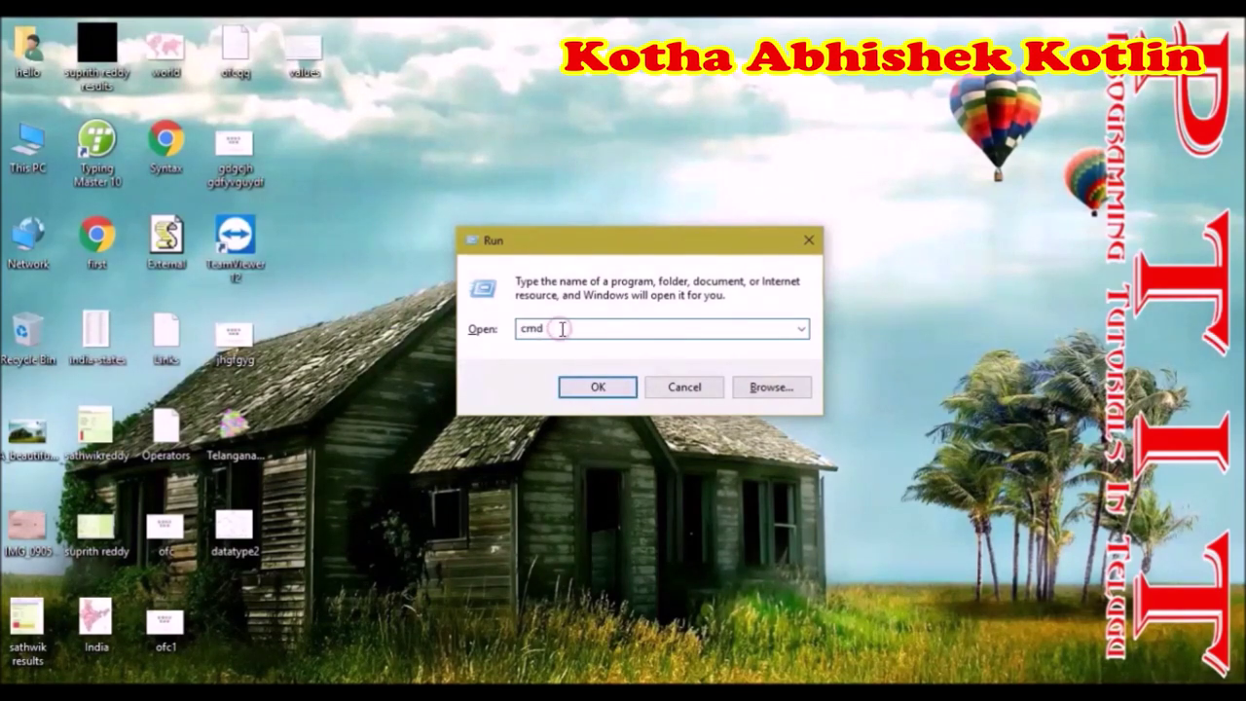
pyautogui.click(597, 386)
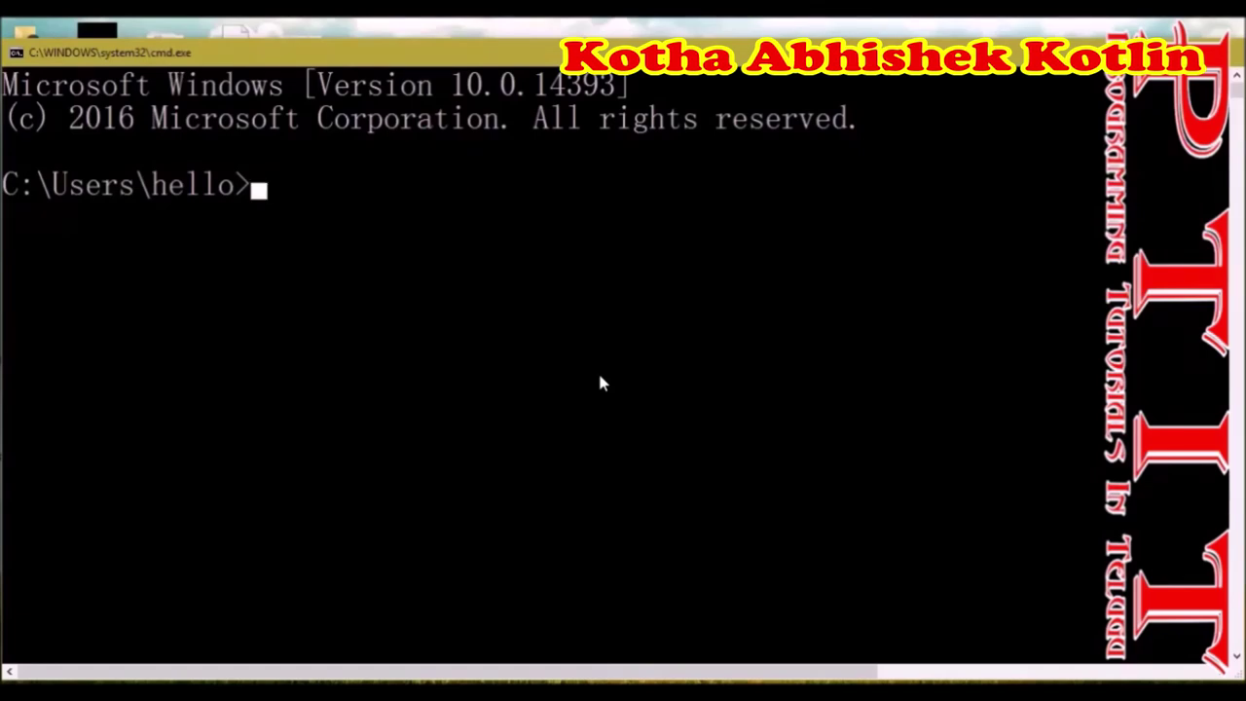
# Run javac to check whether the Java compiler is reachable, examine its output, and close the Command Prompt
pyautogui.write('javac')
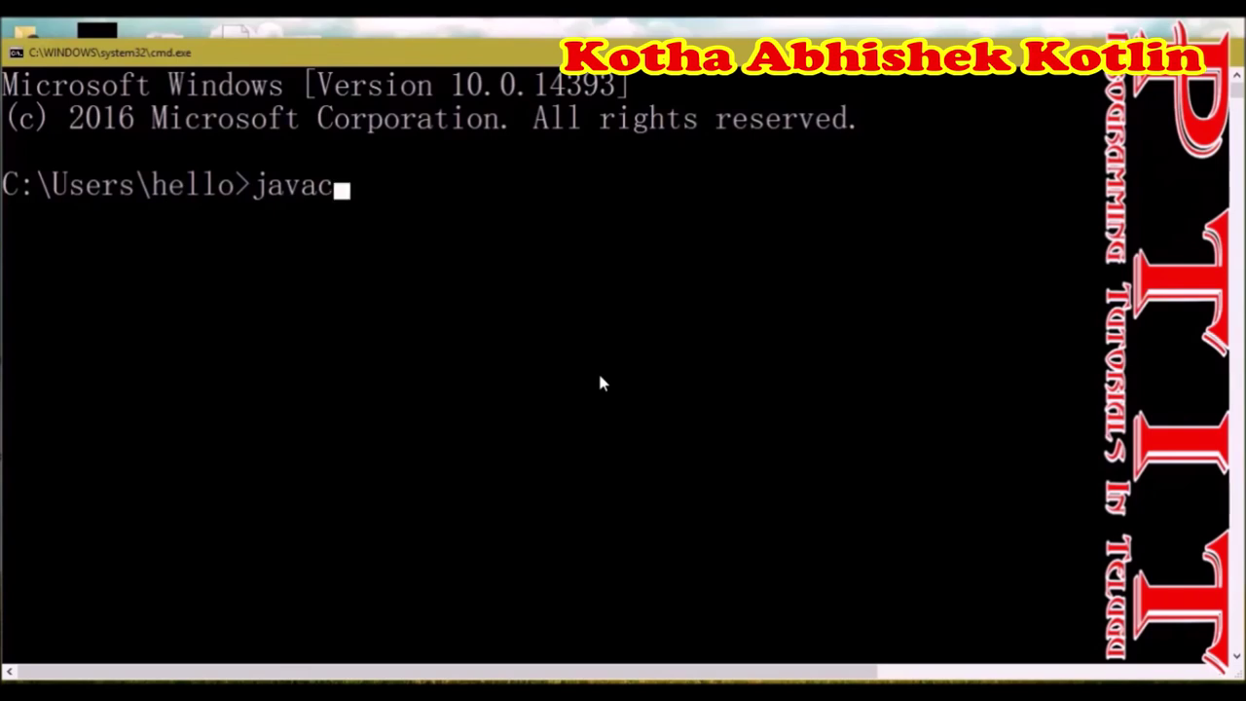
pyautogui.press('Return')
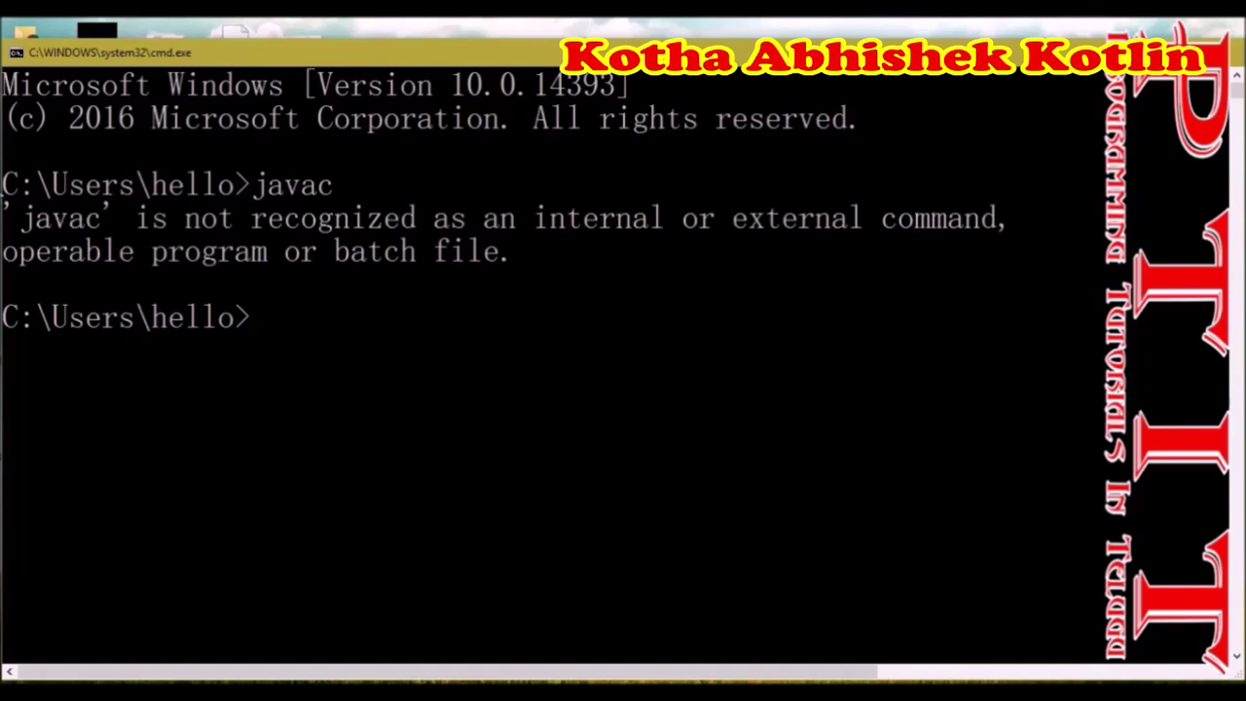
pyautogui.moveTo(17, 220); pyautogui.dragTo(1017, 248)
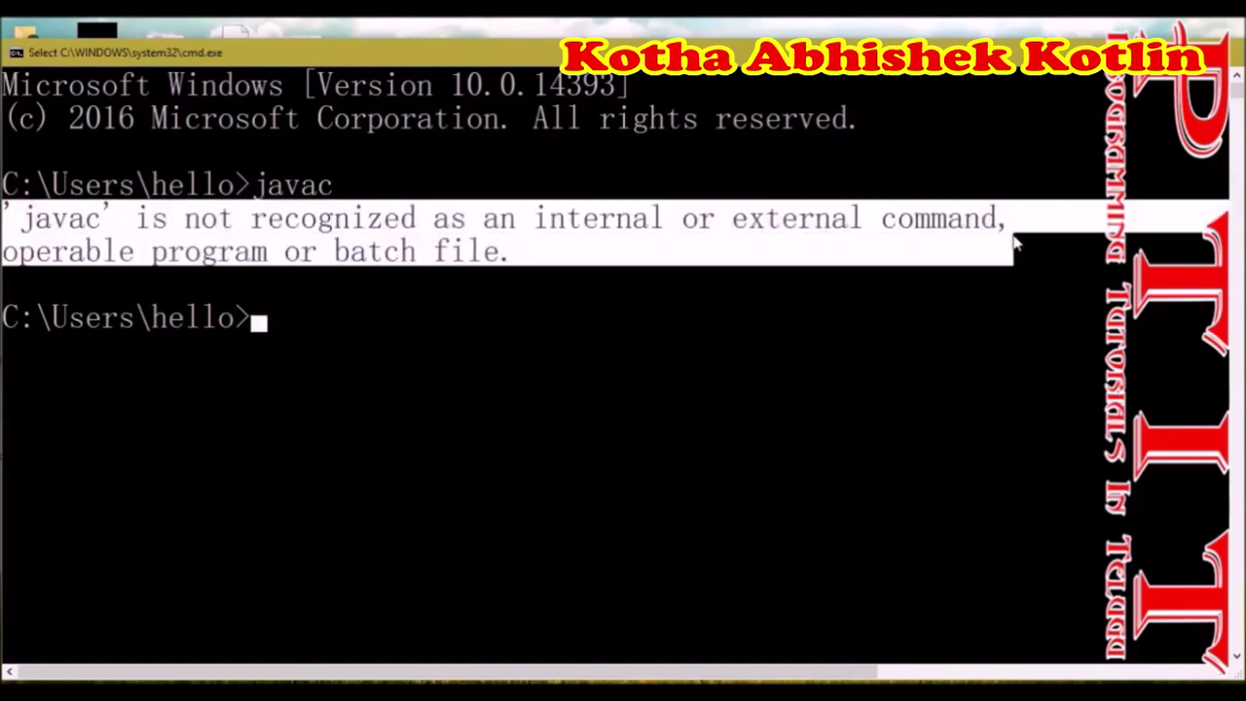
pyautogui.click(558, 280)
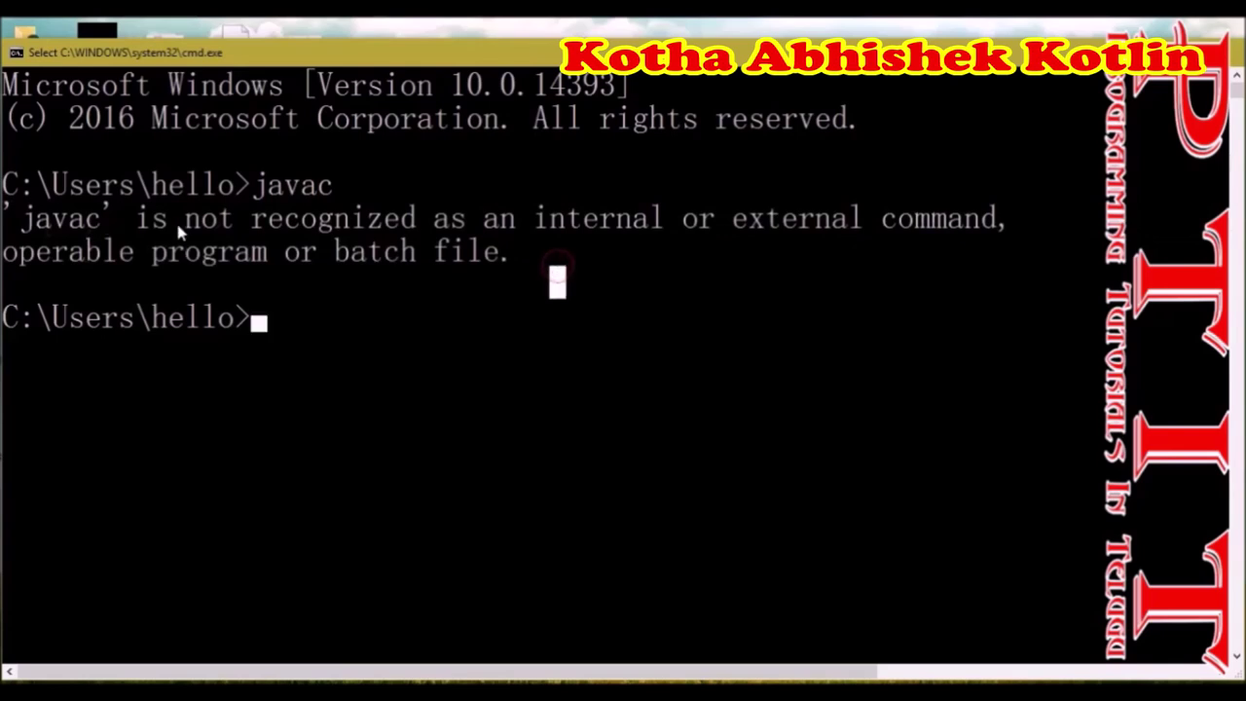
pyautogui.moveTo(5, 220); pyautogui.dragTo(1008, 223)
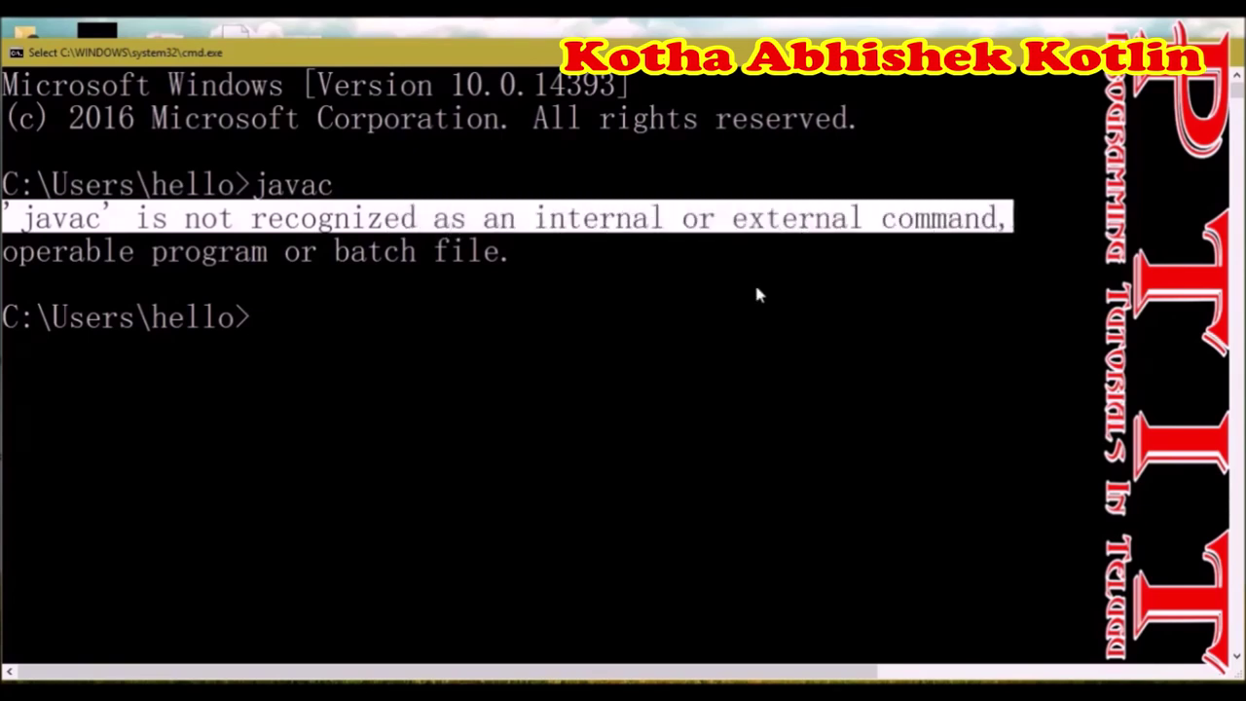
pyautogui.click(508, 352)
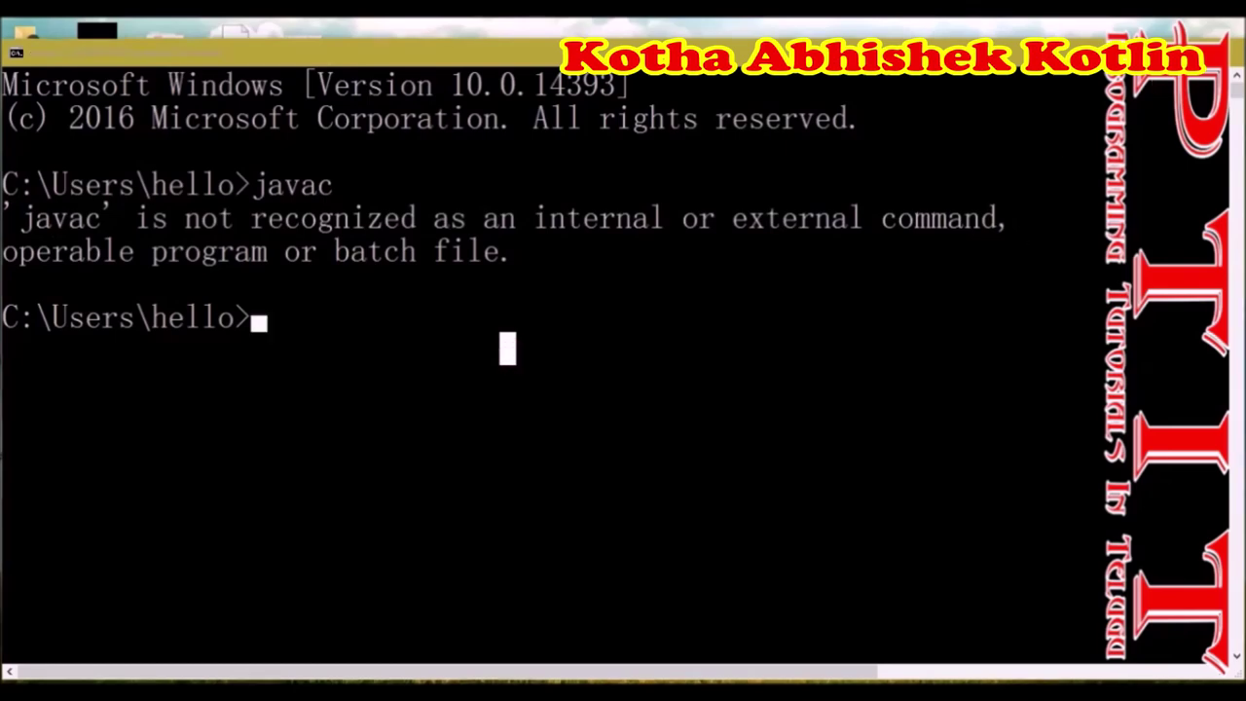
pyautogui.click(1228, 52)
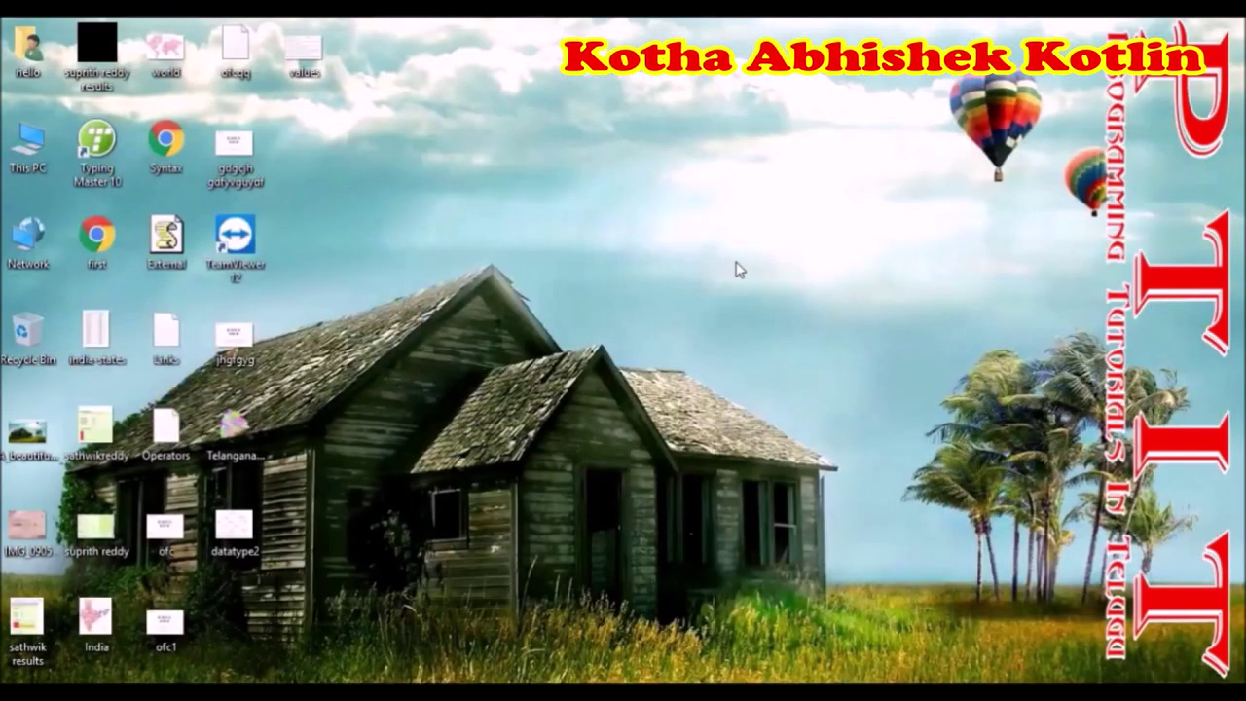
# Open the Environment Variables dialog from the advanced system settings in the properties of This PC
pyautogui.rightClick(21, 152)
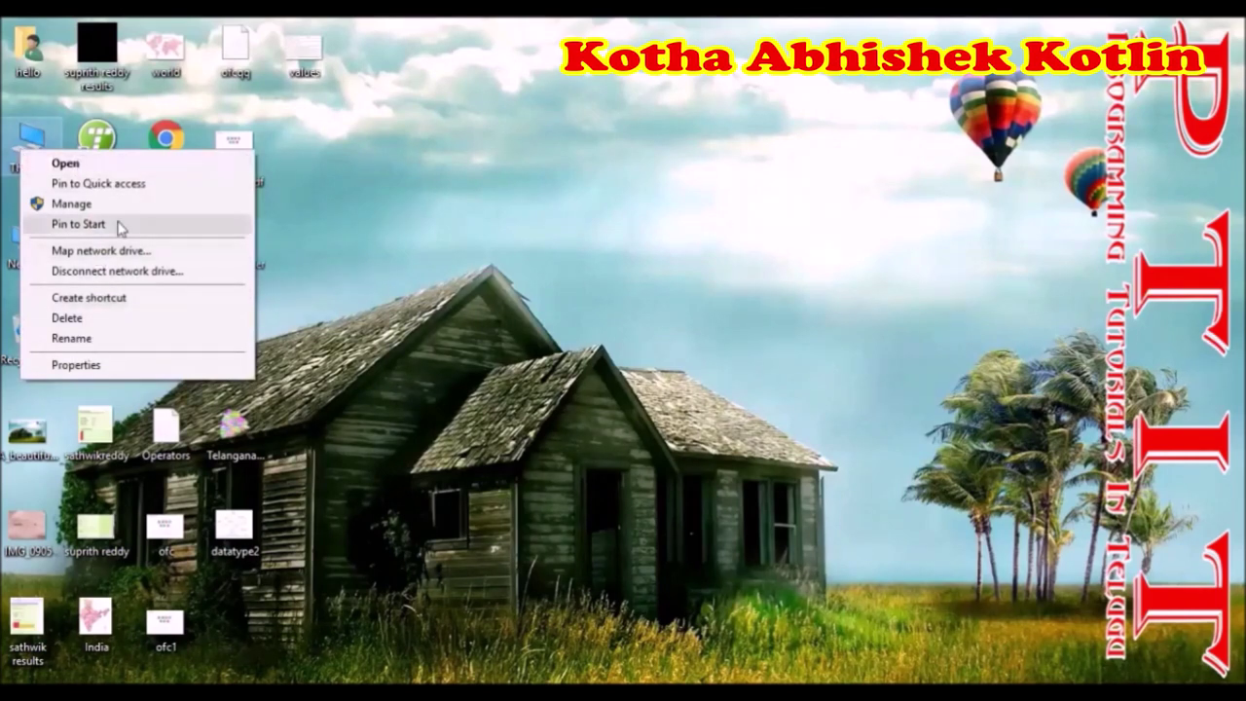
pyautogui.click(76, 365)
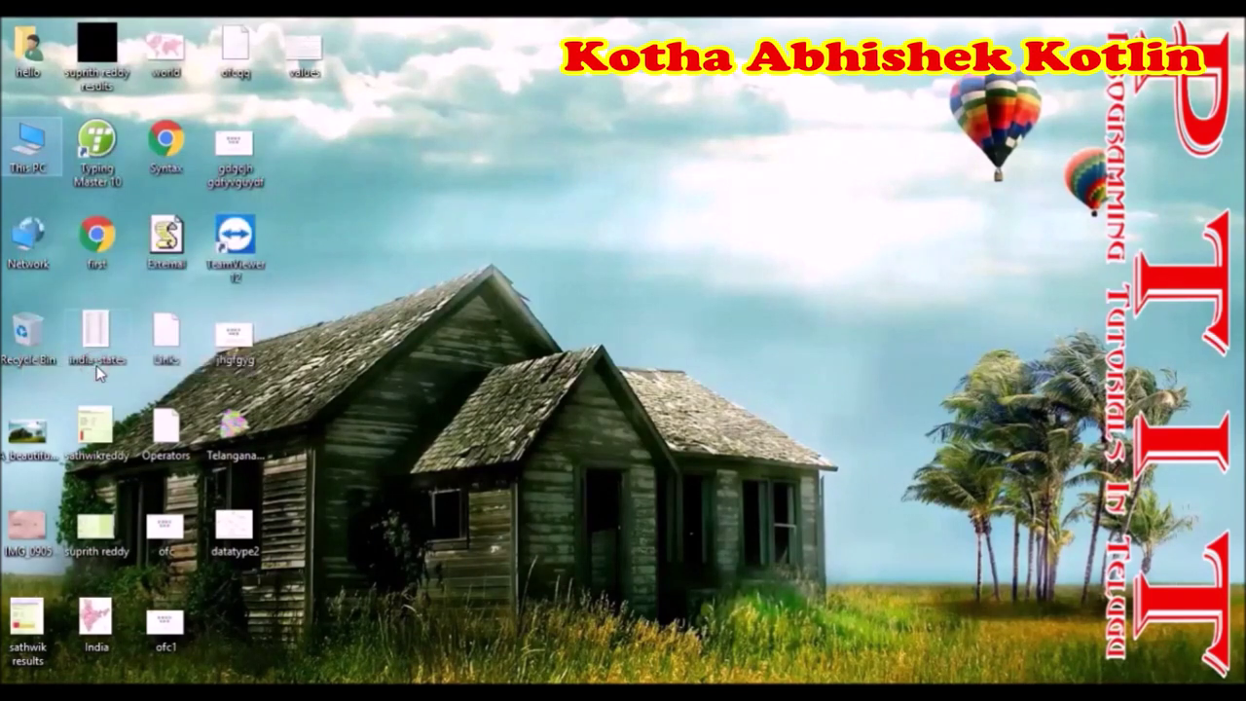
pyautogui.click(532, 348)
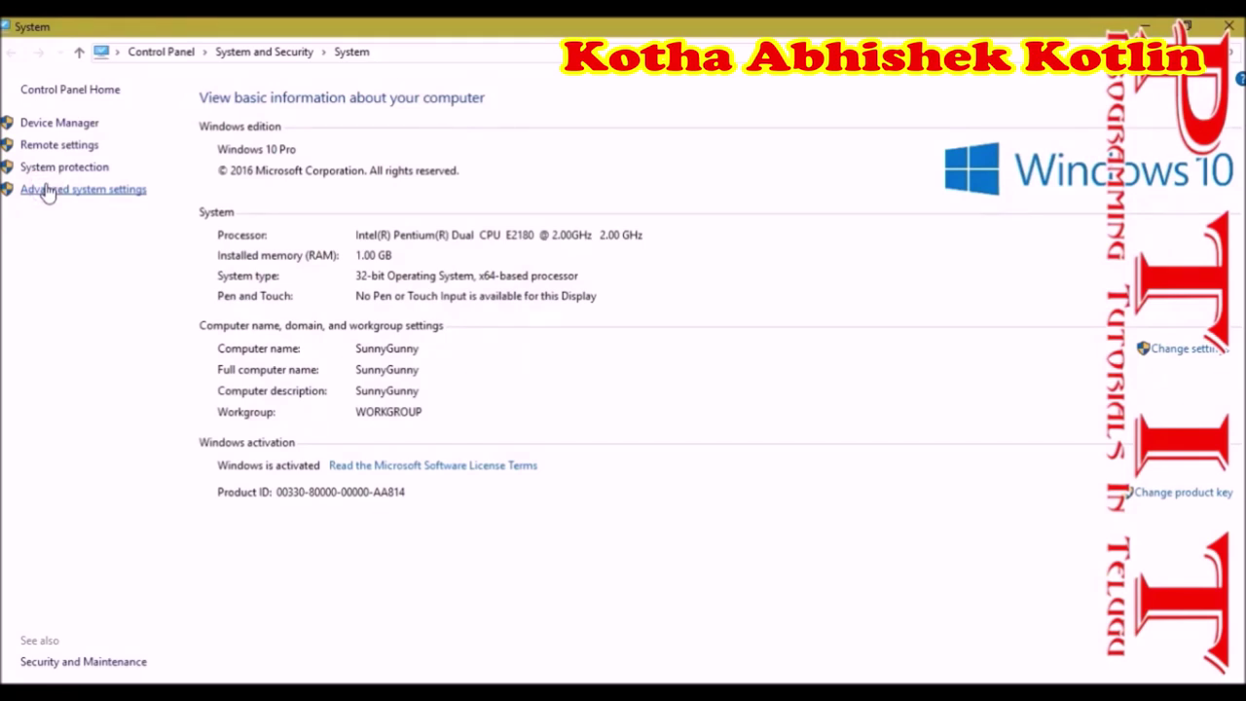
pyautogui.click(47, 191)
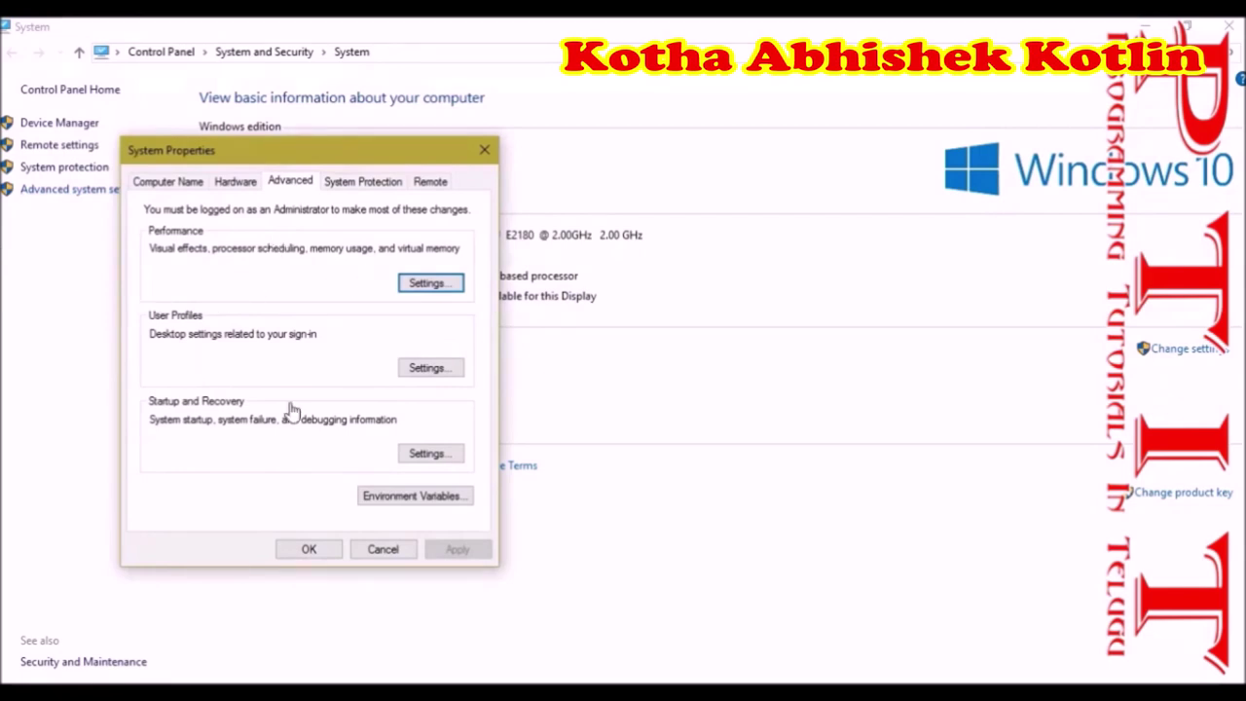
pyautogui.moveTo(318, 156); pyautogui.dragTo(387, 137)
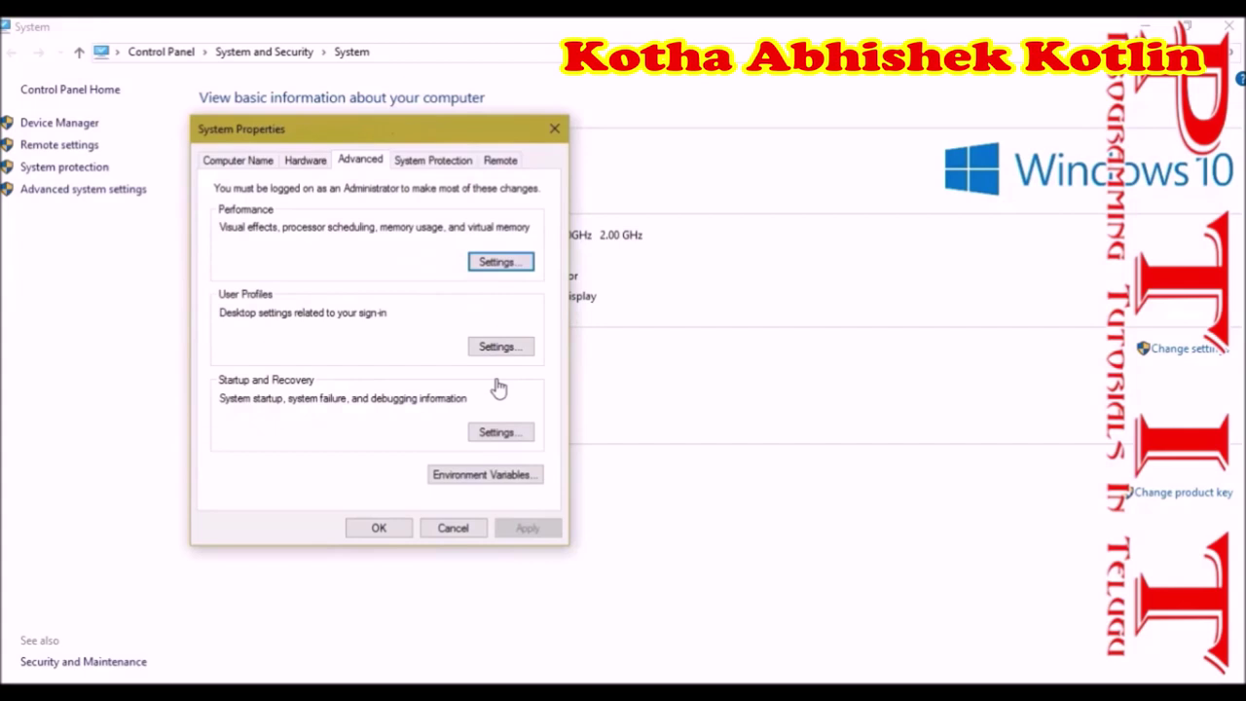
pyautogui.click(494, 484)
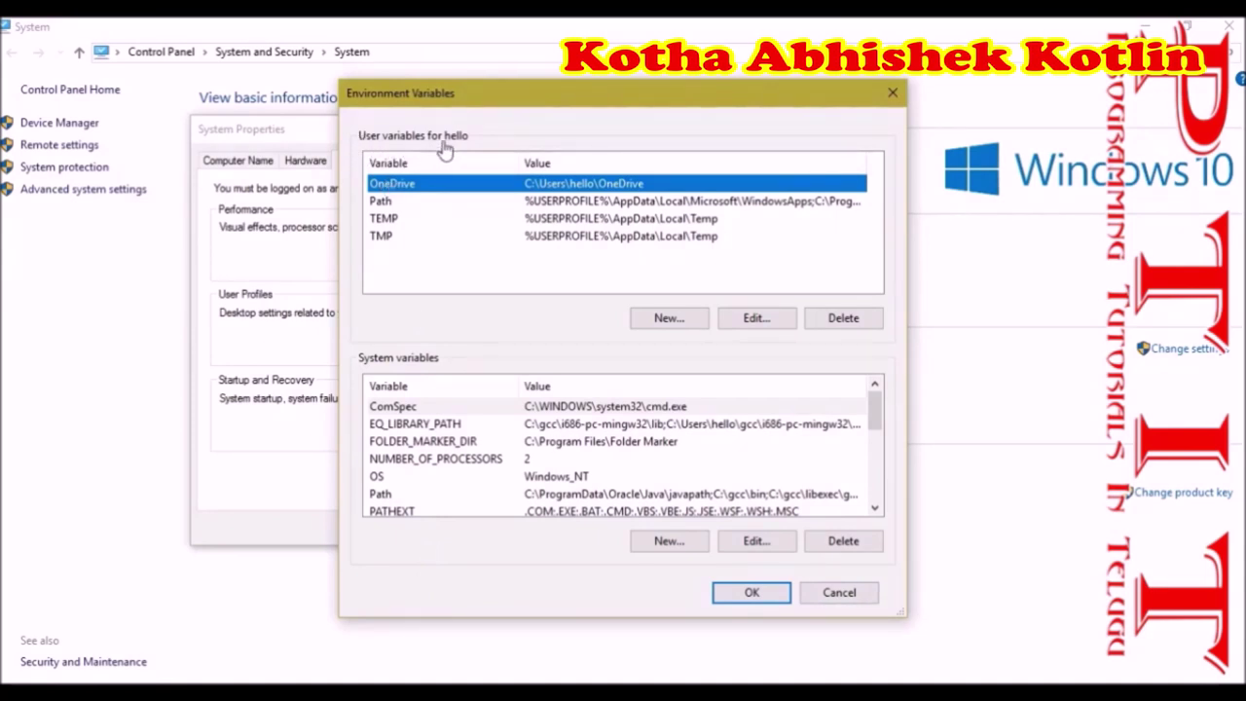
pyautogui.click(389, 204)
pyautogui.click(393, 220)
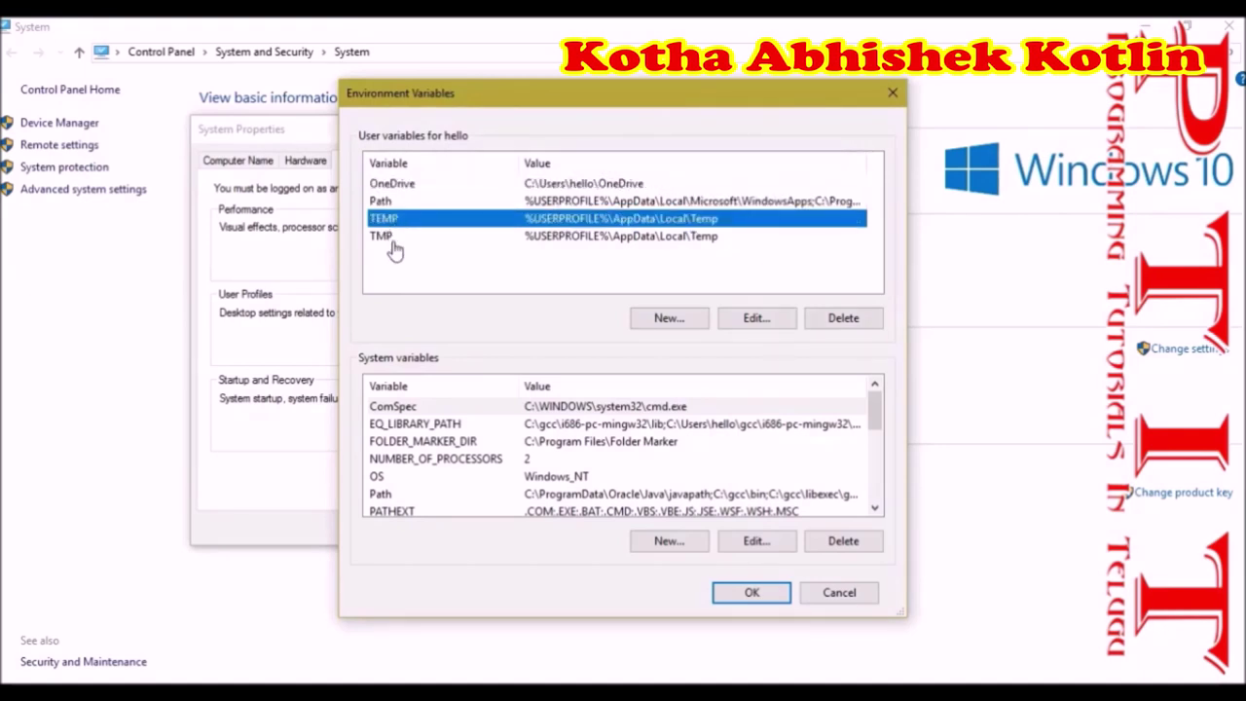
pyautogui.click(395, 236)
pyautogui.click(380, 187)
pyautogui.click(381, 203)
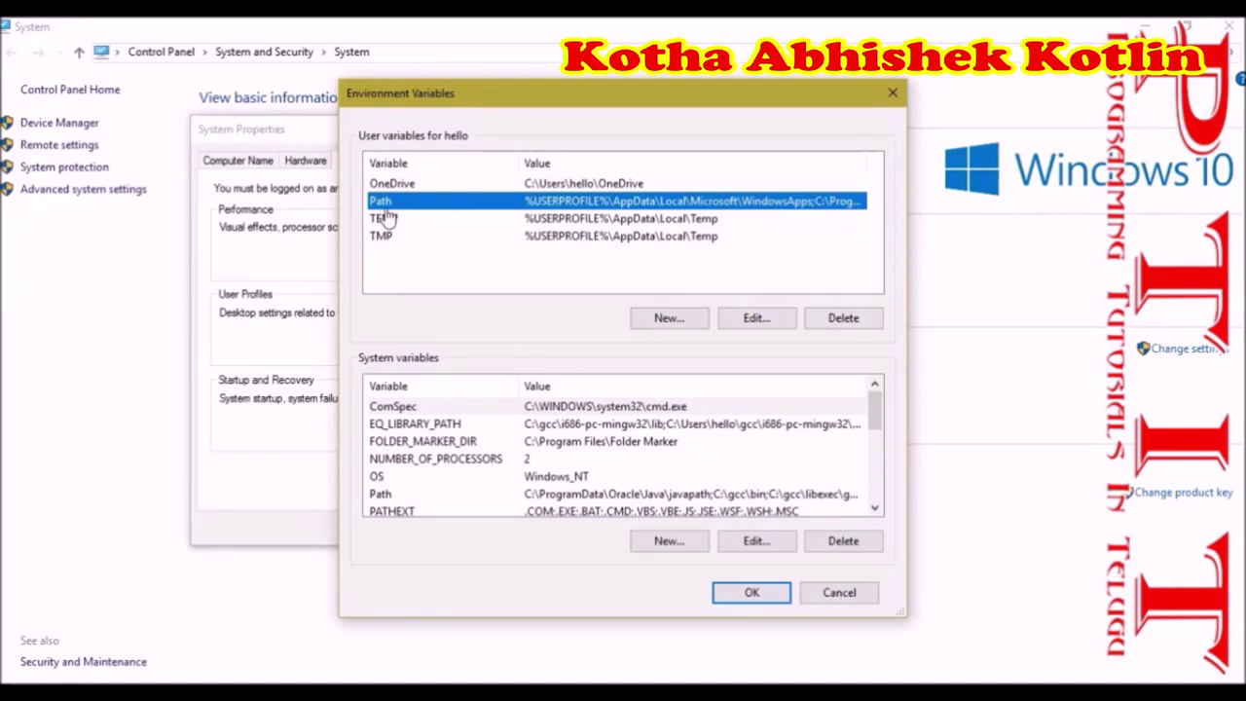
pyautogui.click(665, 321)
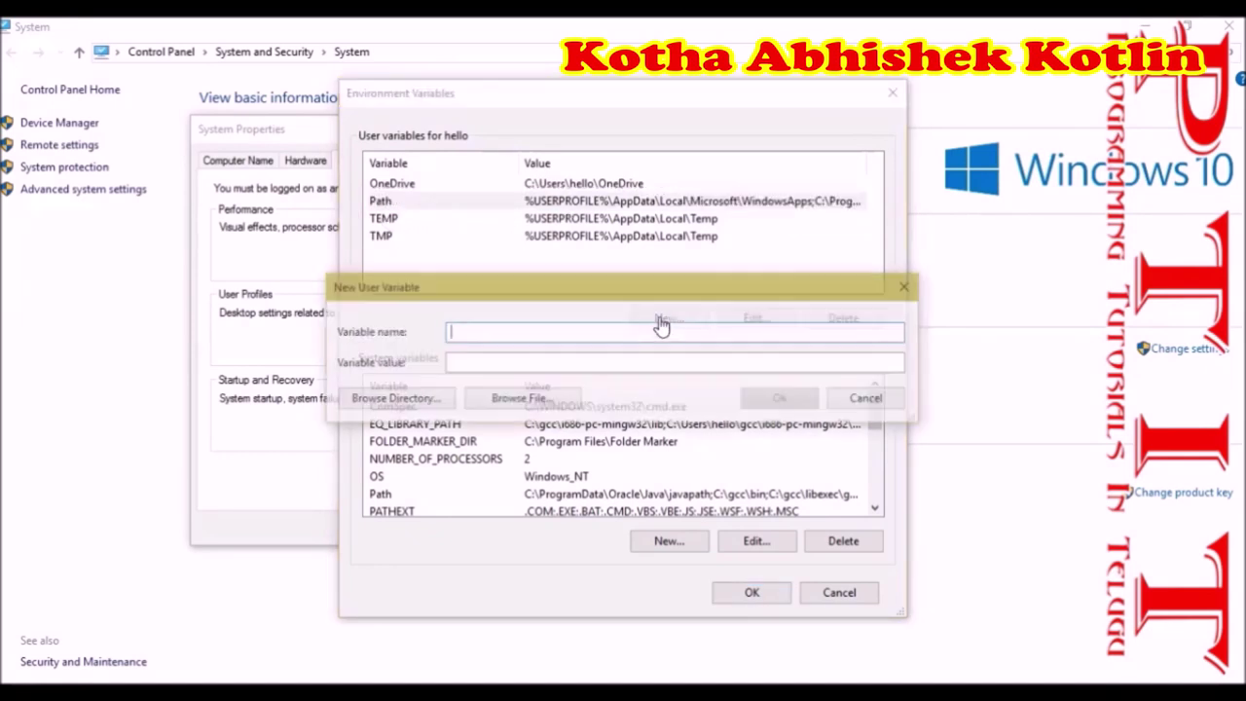
pyautogui.click(493, 366)
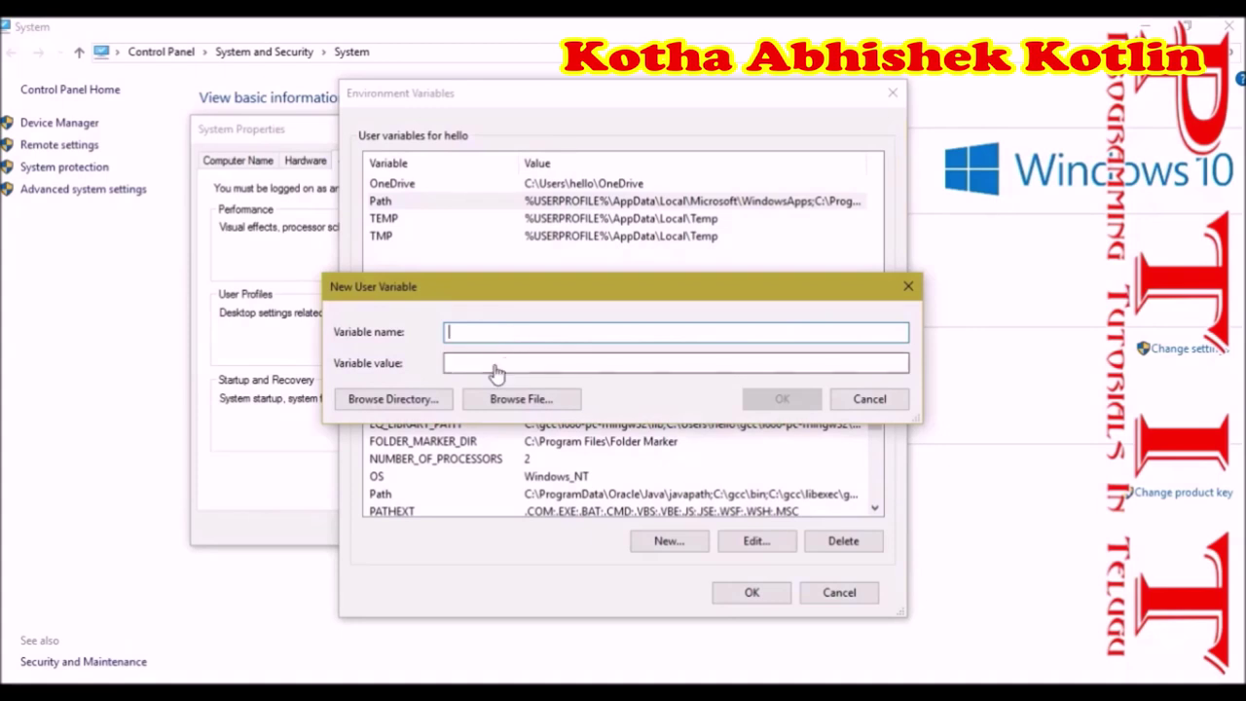
pyautogui.click(907, 286)
# Open the user variable Path for editing and delete its C:\Program Files\Java\jdk1.8.0_121\bin entry
pyautogui.click(381, 201)
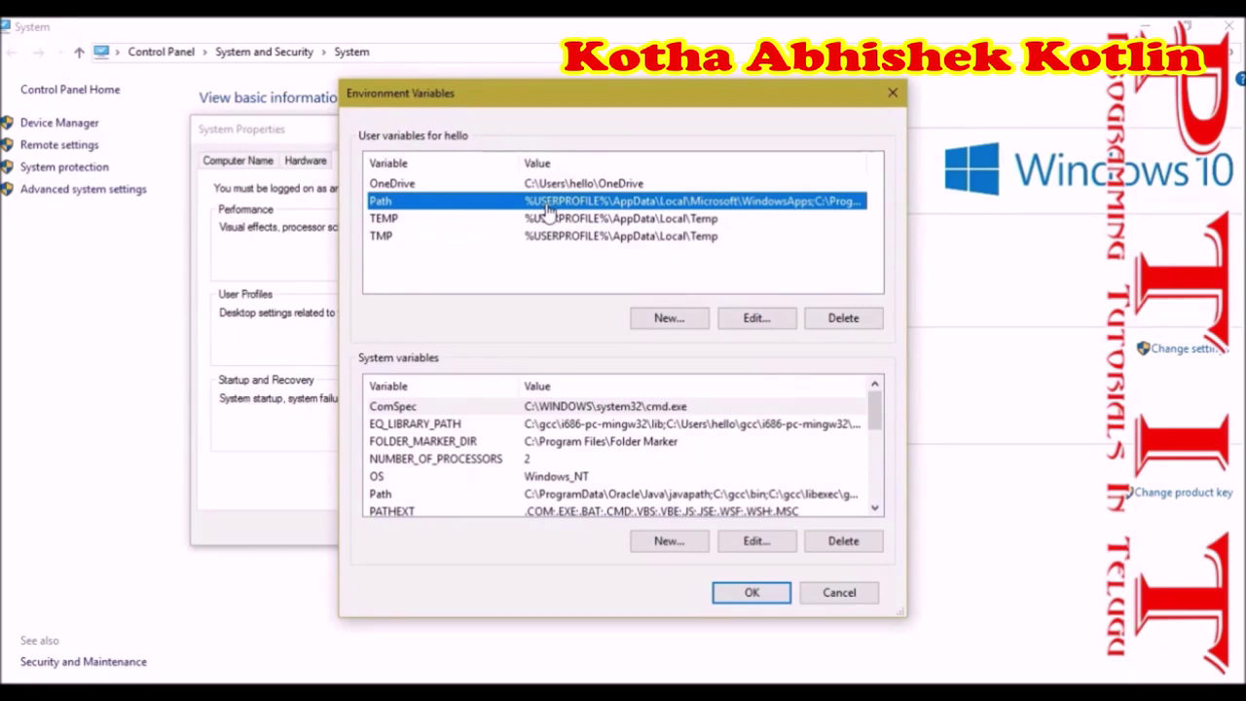
pyautogui.click(758, 319)
pyautogui.click(574, 193)
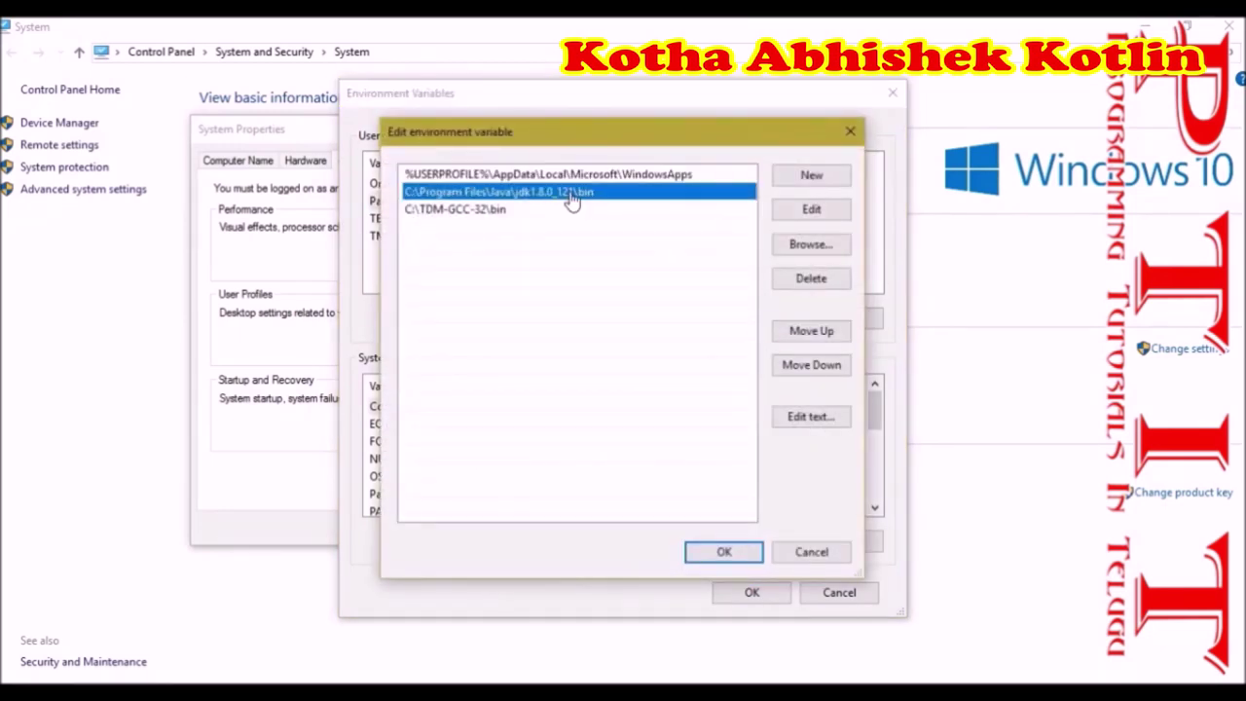
pyautogui.click(825, 278)
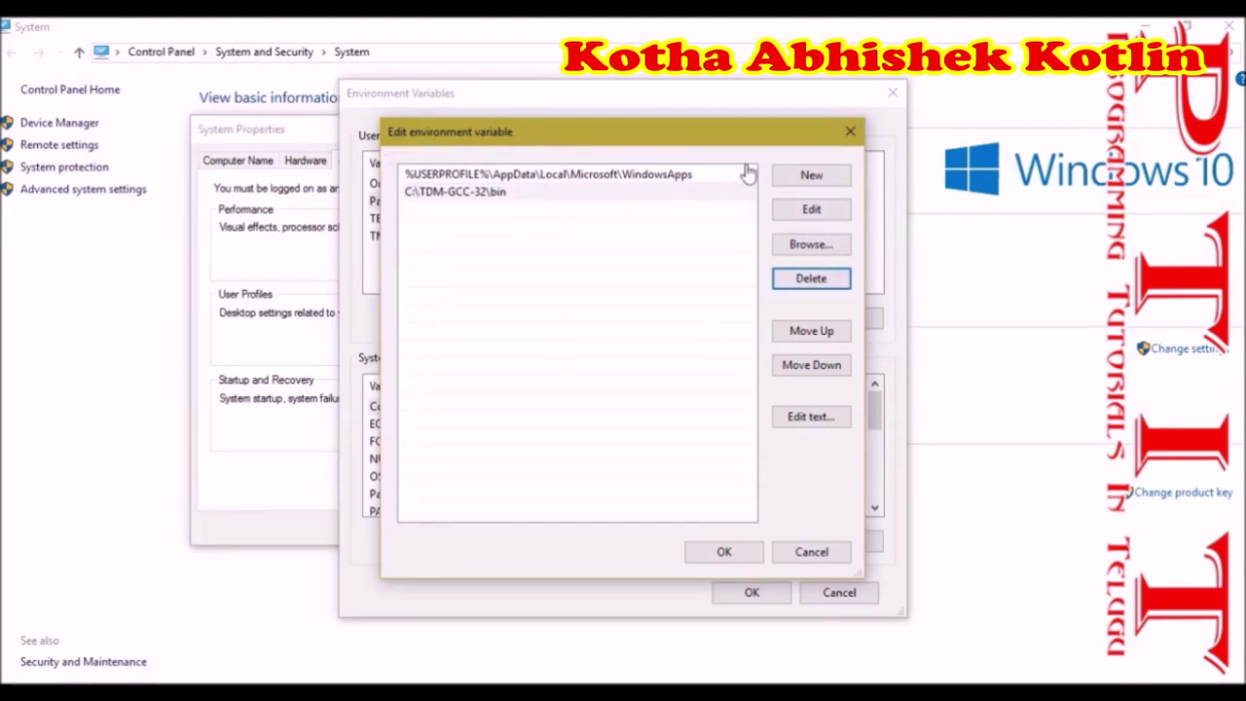
# Switch to a new File Explorer window and browse to the Java folder in Program Files on Local Disk (C:)
pyautogui.click(813, 176)
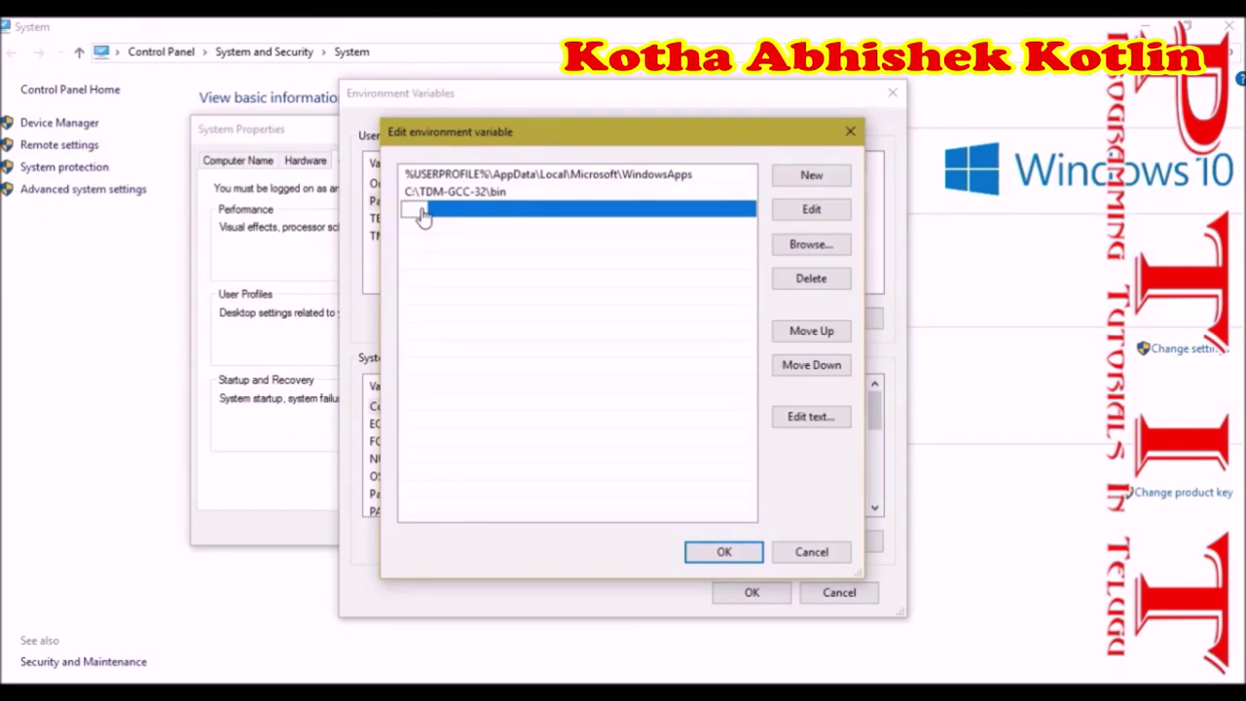
pyautogui.hotkey('alt', 'Tab')
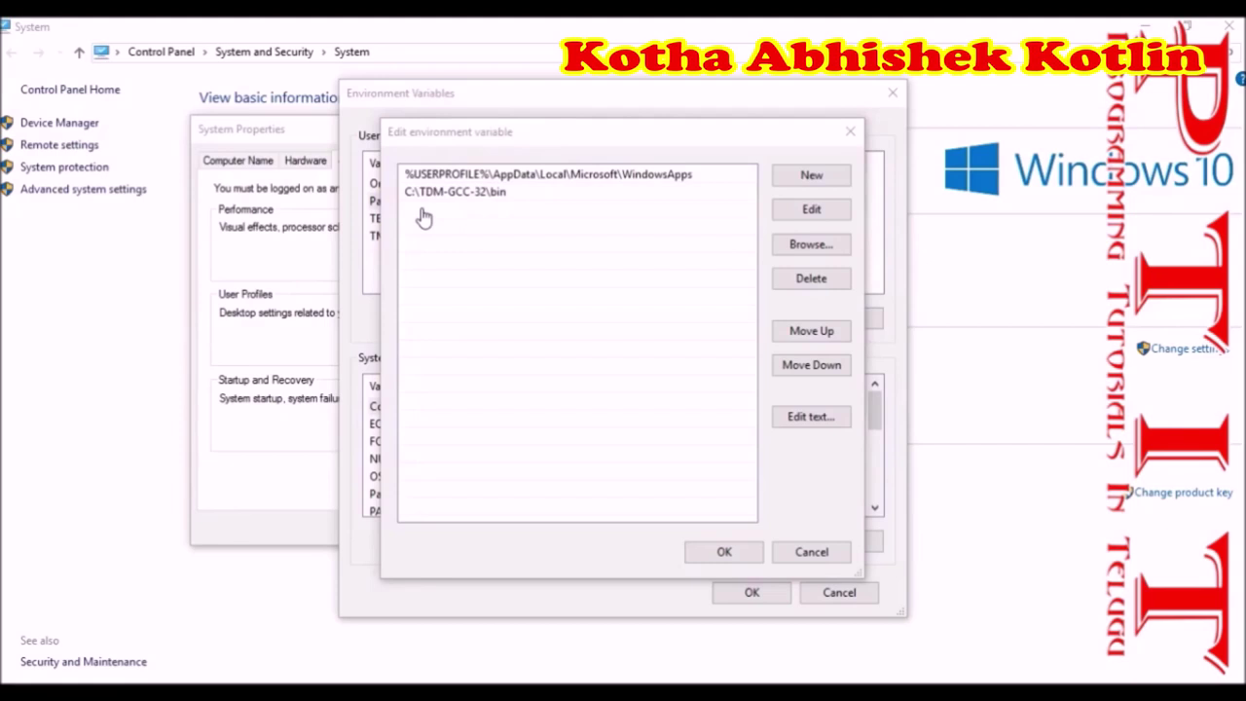
pyautogui.press('super+e')
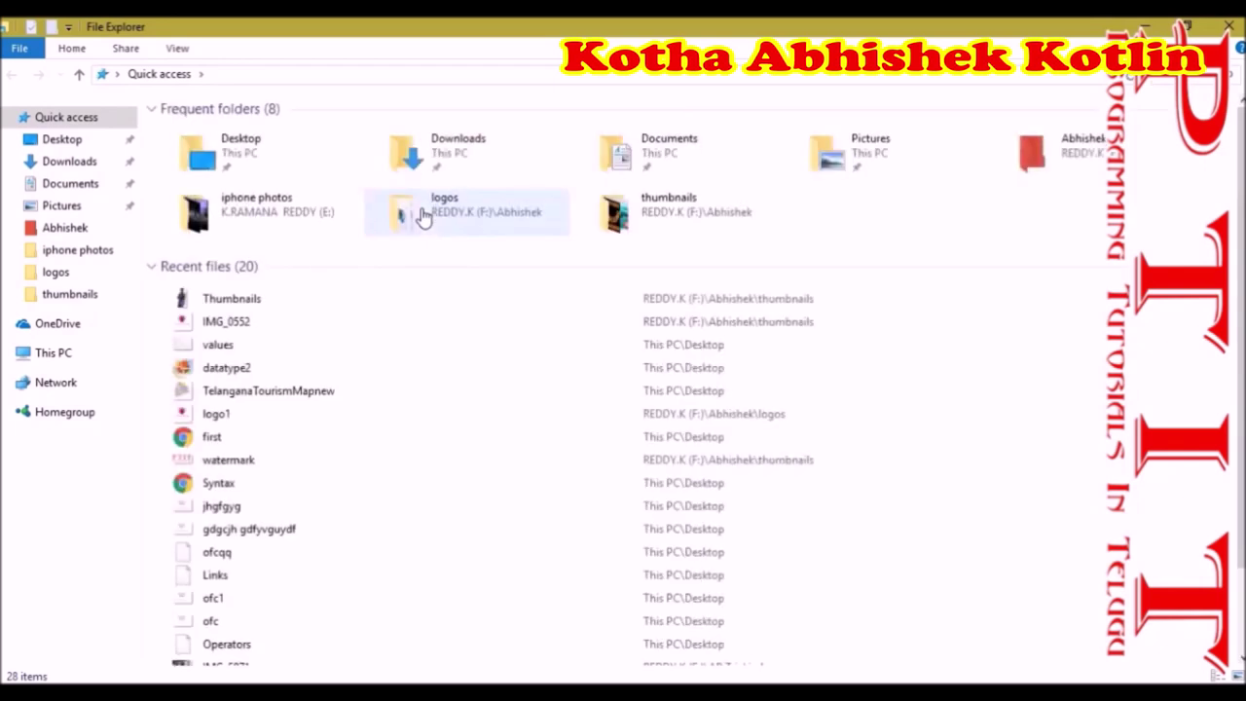
pyautogui.click(94, 356)
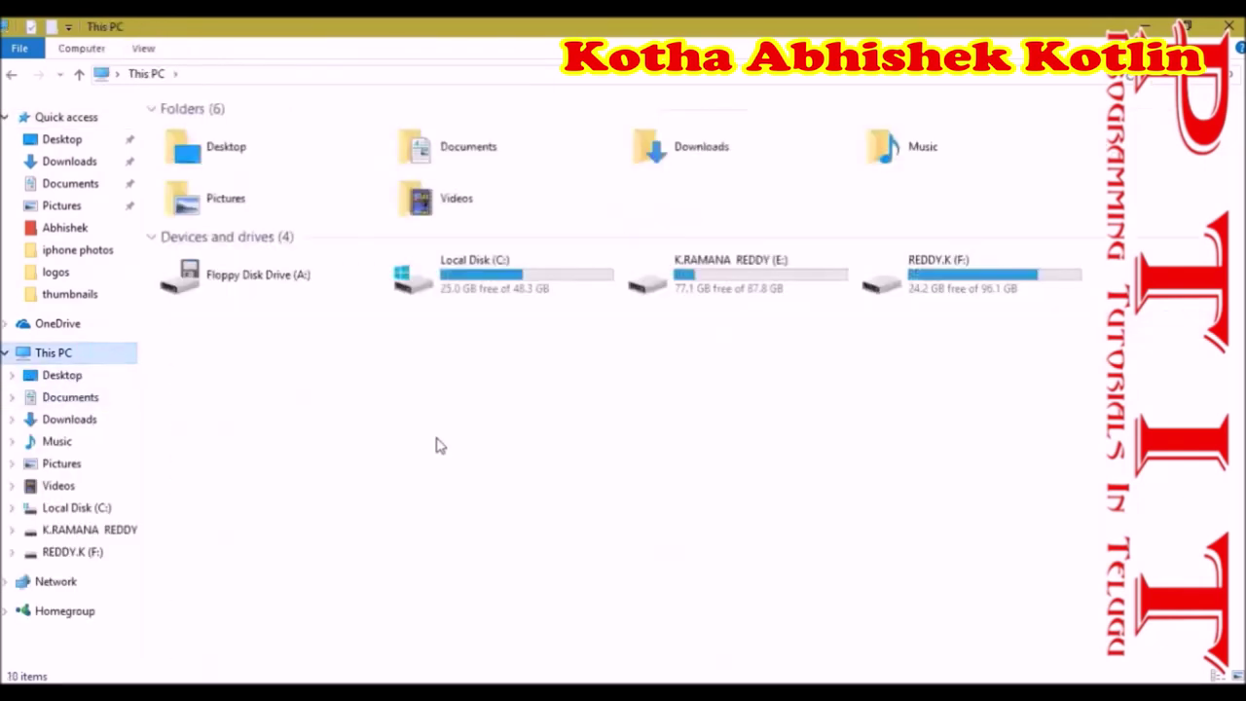
pyautogui.click(497, 286)
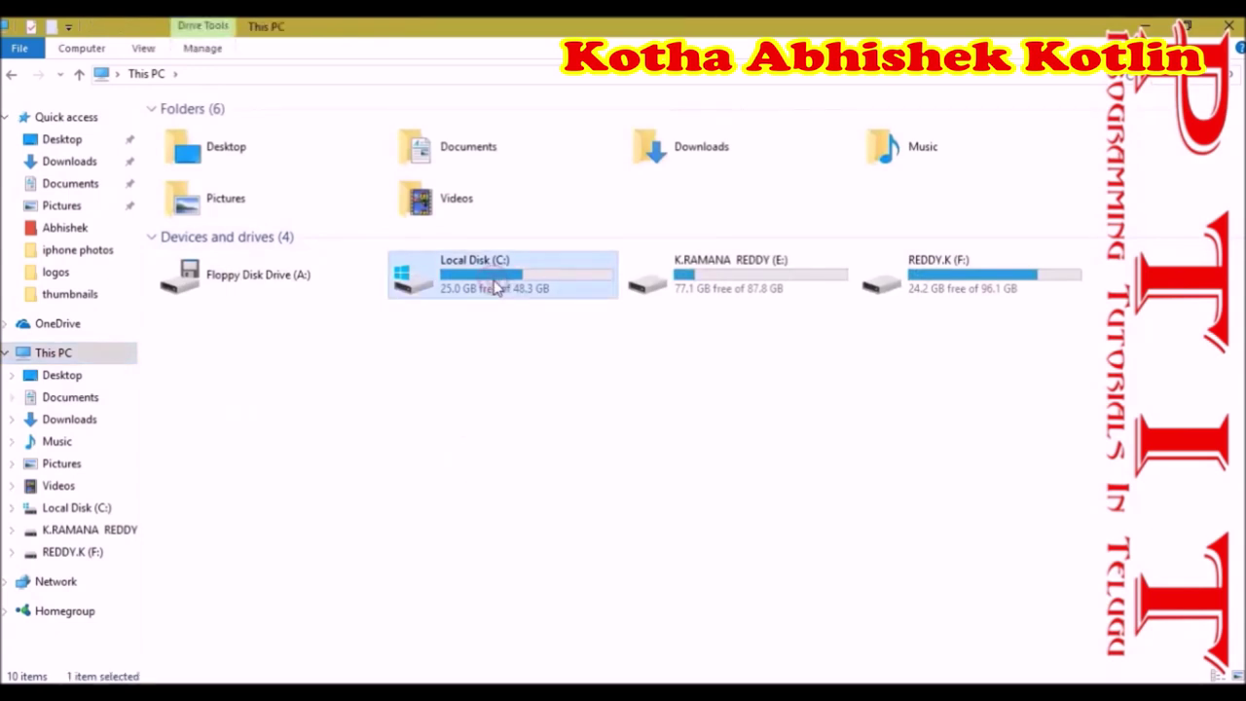
pyautogui.doubleClick(496, 286)
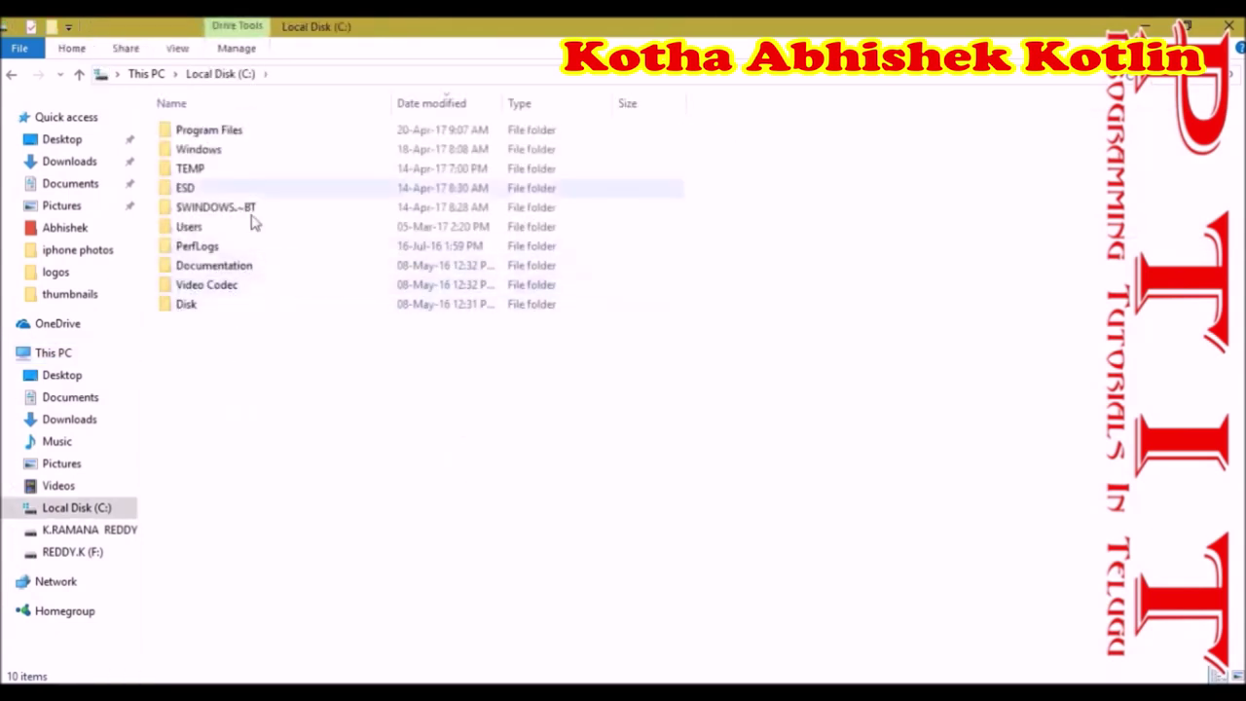
pyautogui.doubleClick(244, 132)
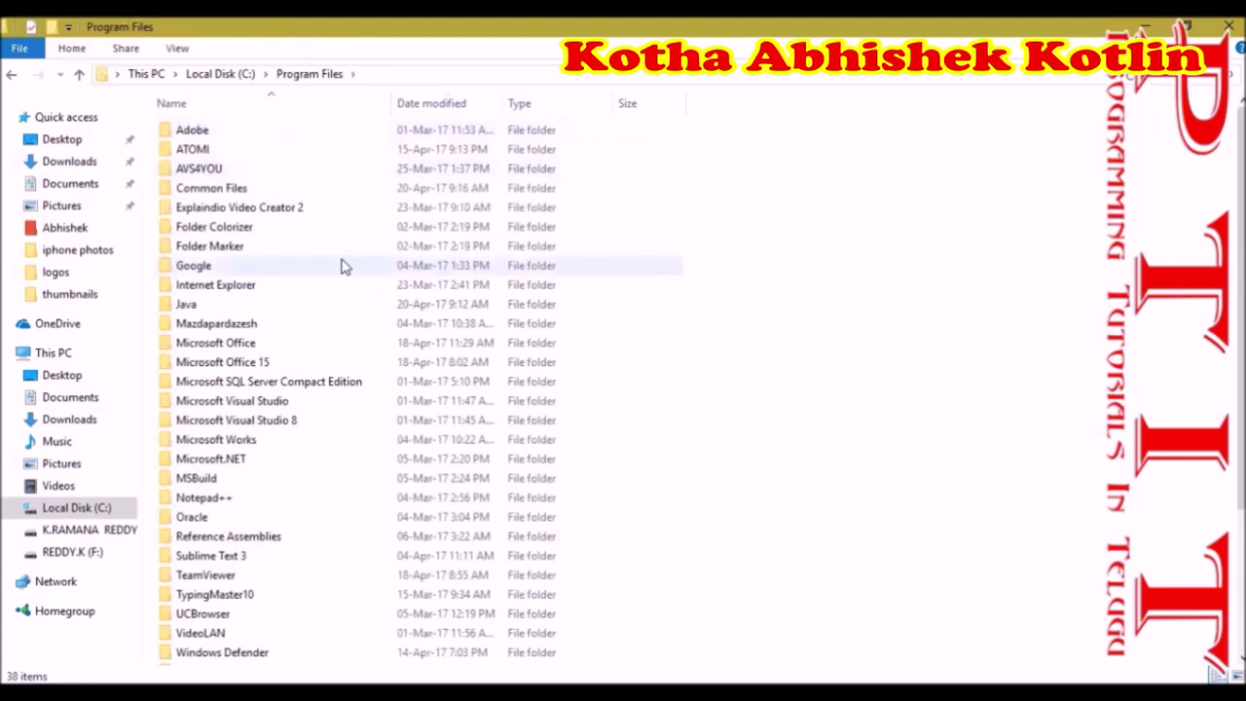
pyautogui.click(341, 265)
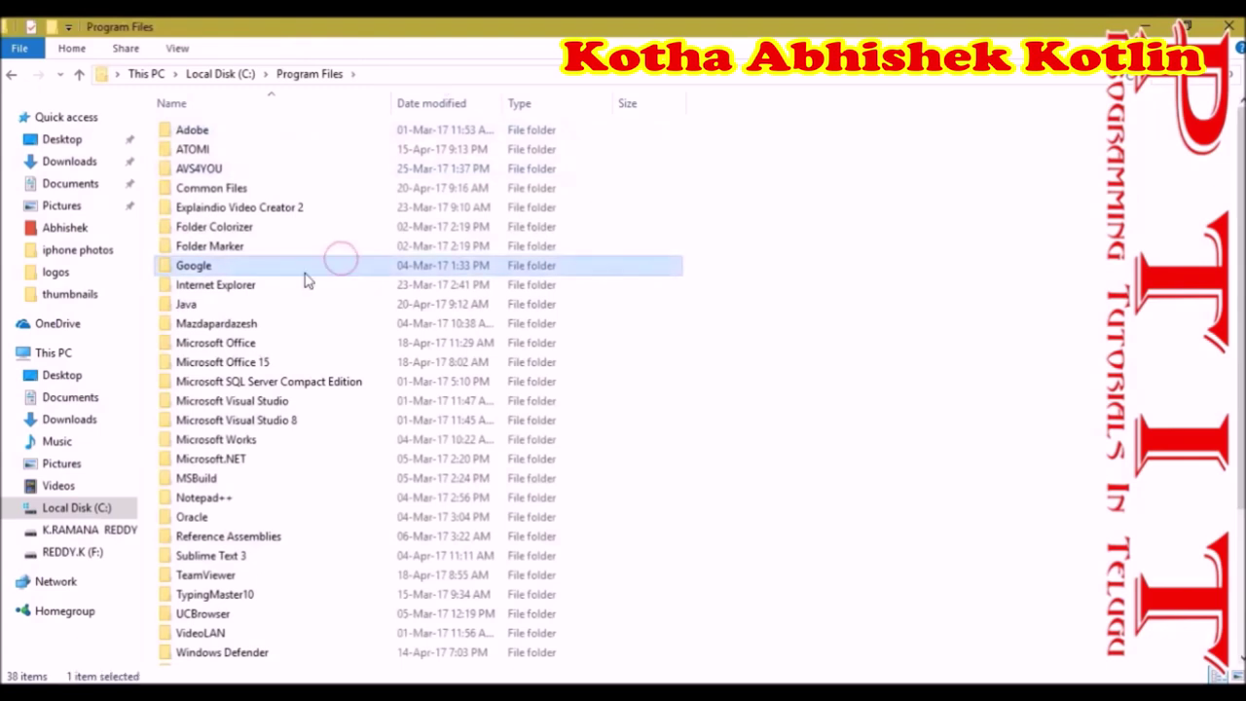
pyautogui.click(200, 307)
pyautogui.doubleClick(223, 310)
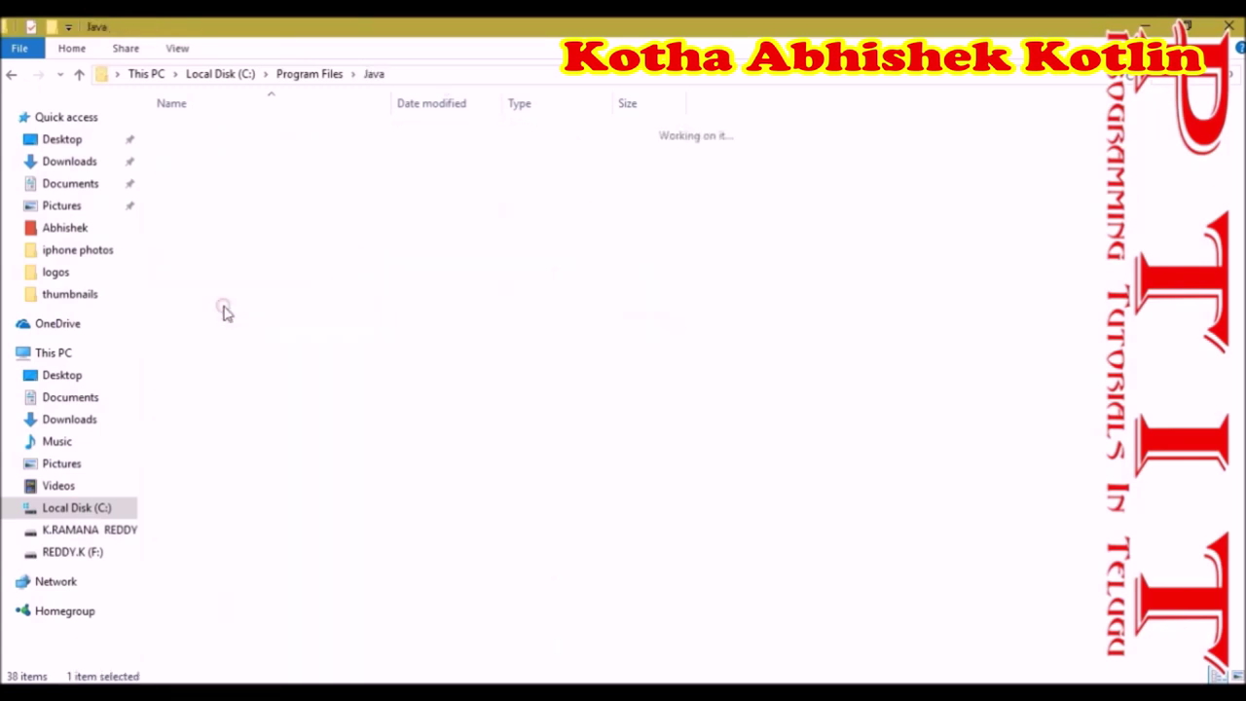
# Open the bin folder inside jdk1.8.0_131 and copy its full folder path
pyautogui.click(186, 131)
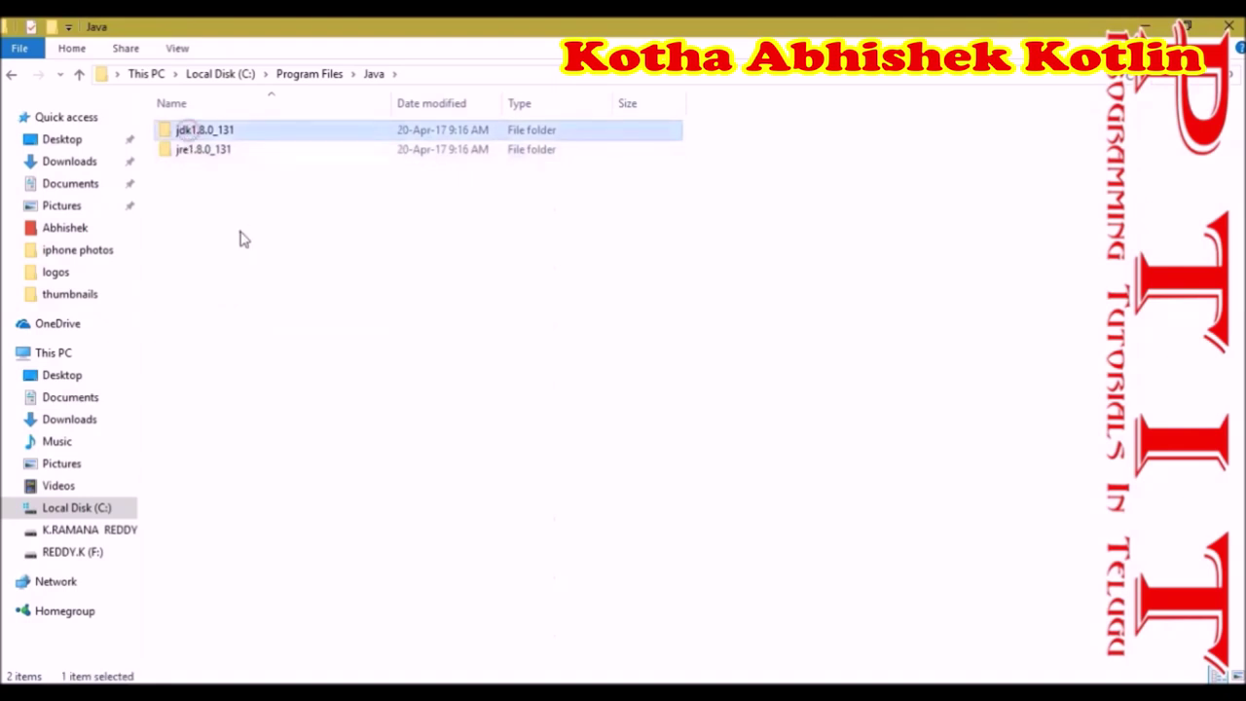
pyautogui.doubleClick(236, 133)
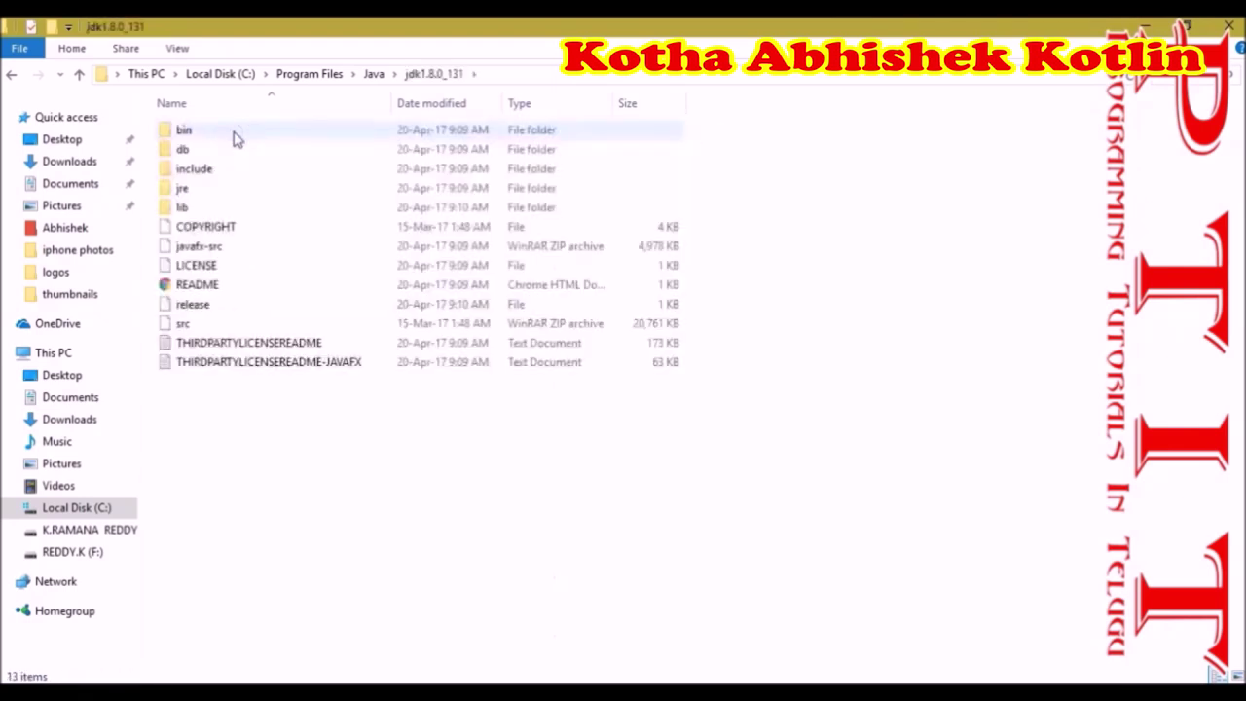
pyautogui.doubleClick(222, 137)
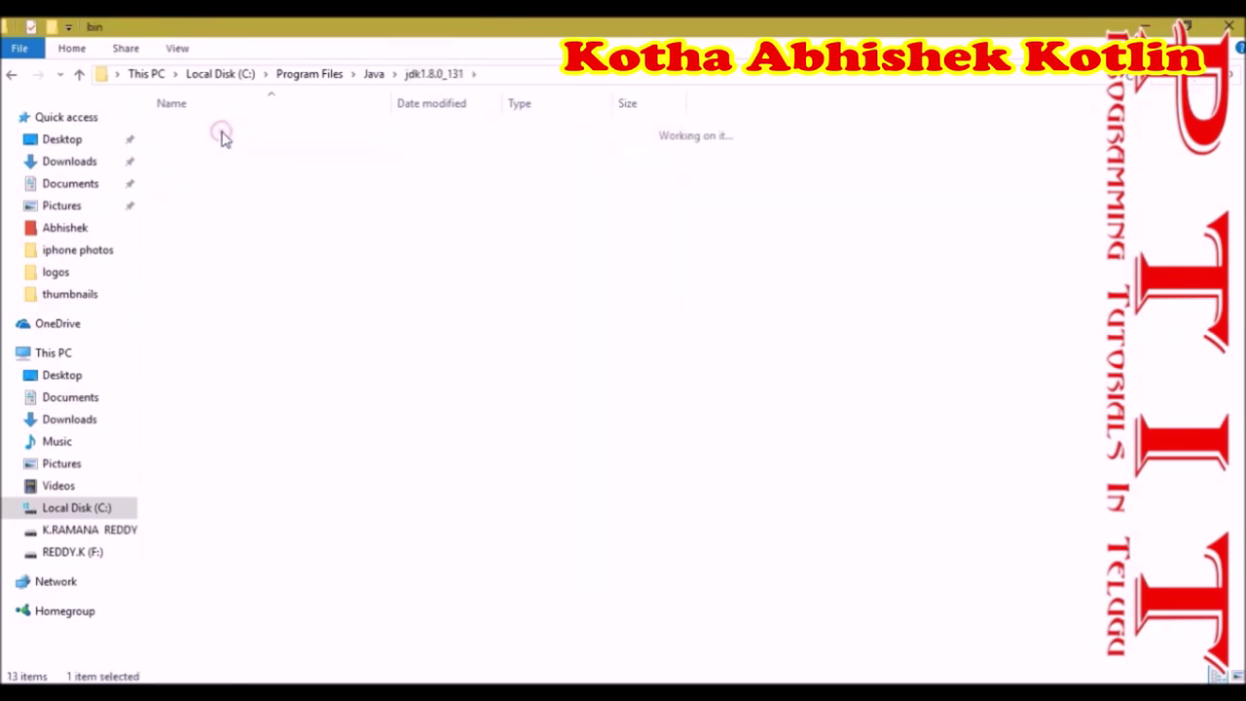
pyautogui.click(531, 78)
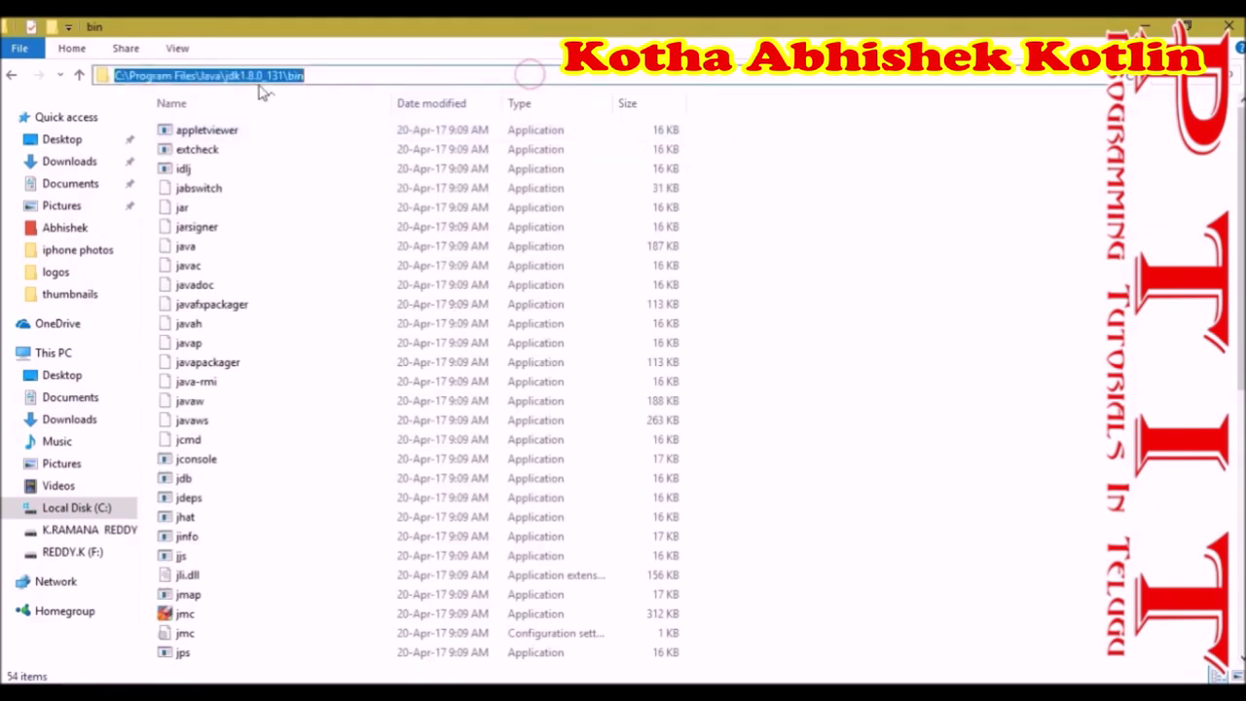
pyautogui.rightClick(373, 74)
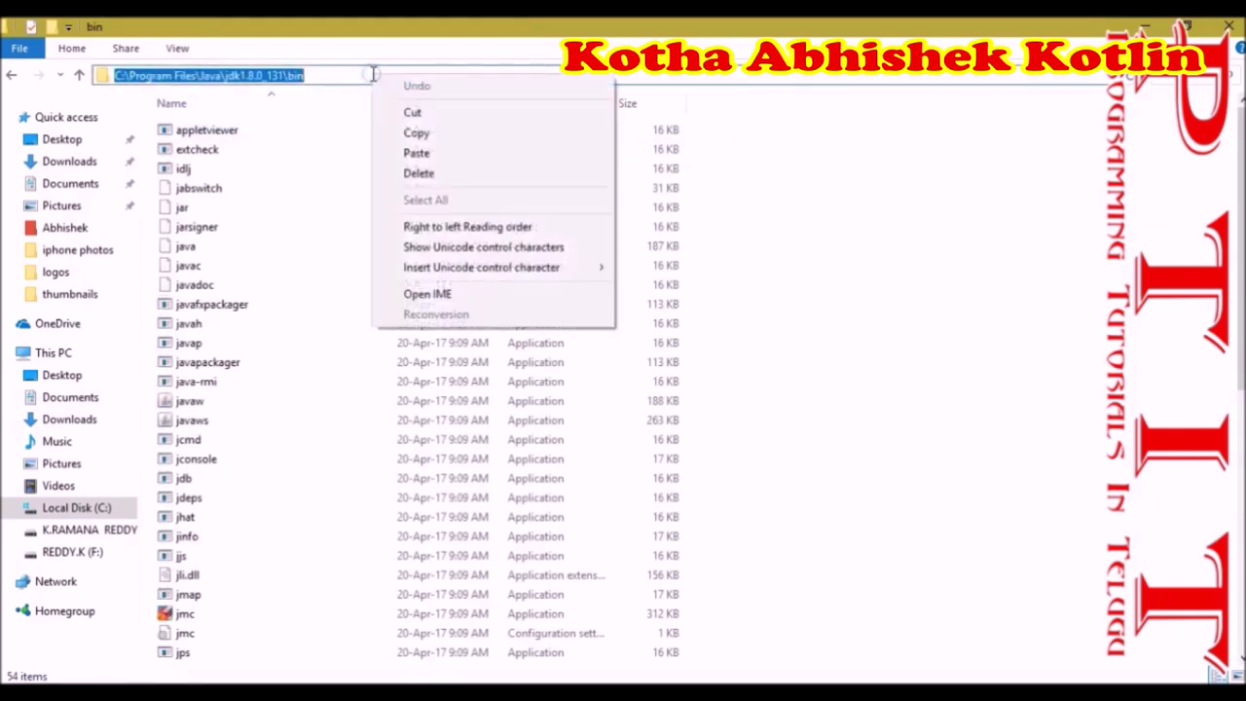
pyautogui.click(410, 129)
# Add C:\Program Files\Java\jdk1.8.0_131\bin as a new entry of the user Path variable and confirm all the settings dialogs
pyautogui.click(786, 671)
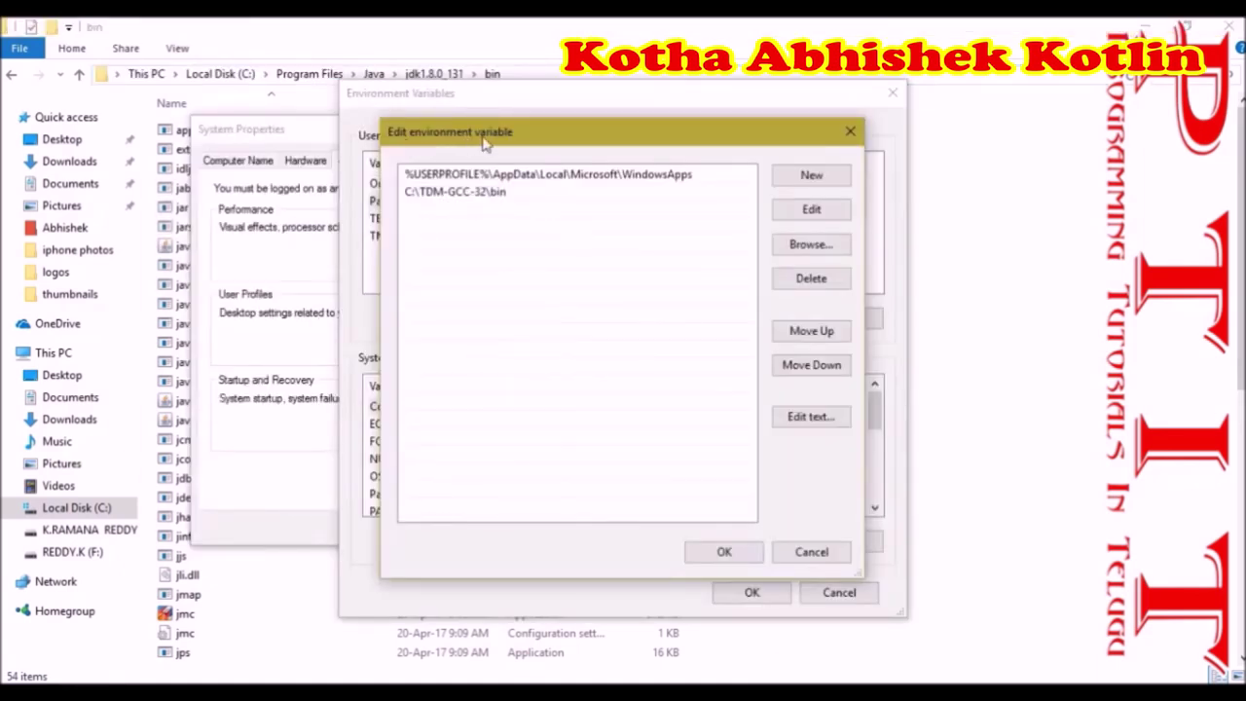
pyautogui.click(800, 178)
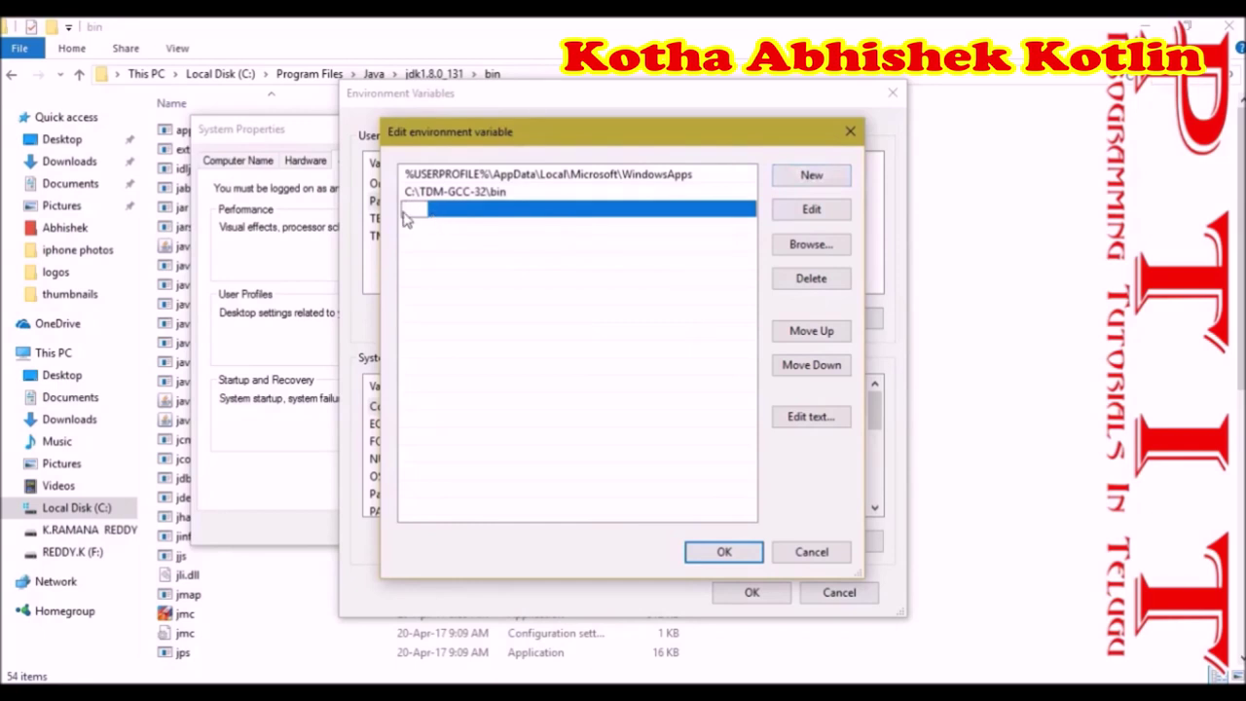
pyautogui.rightClick(416, 213)
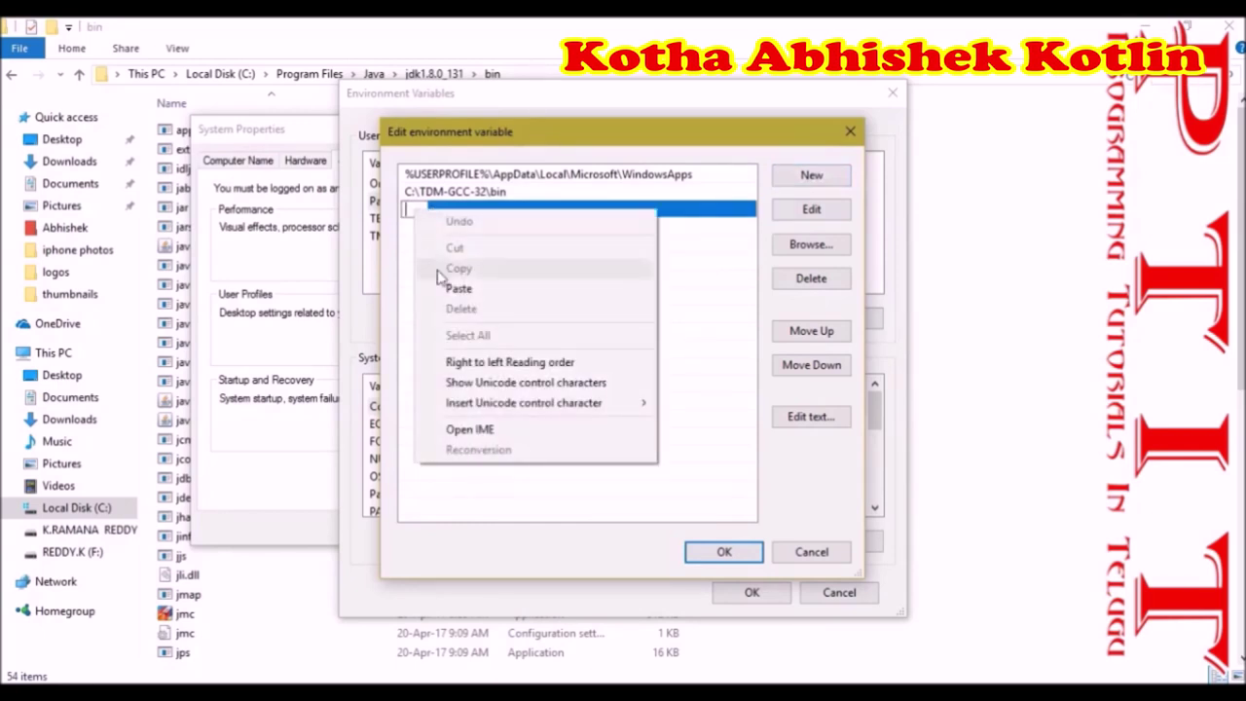
pyautogui.click(472, 289)
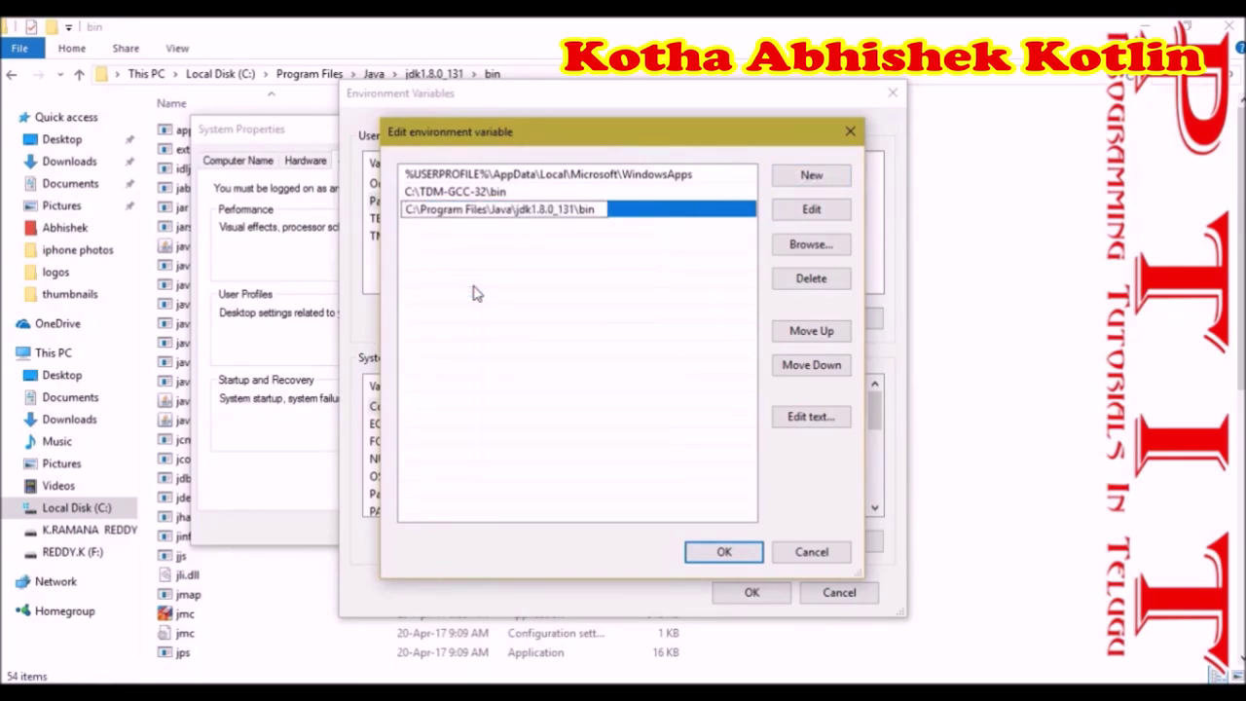
pyautogui.click(725, 551)
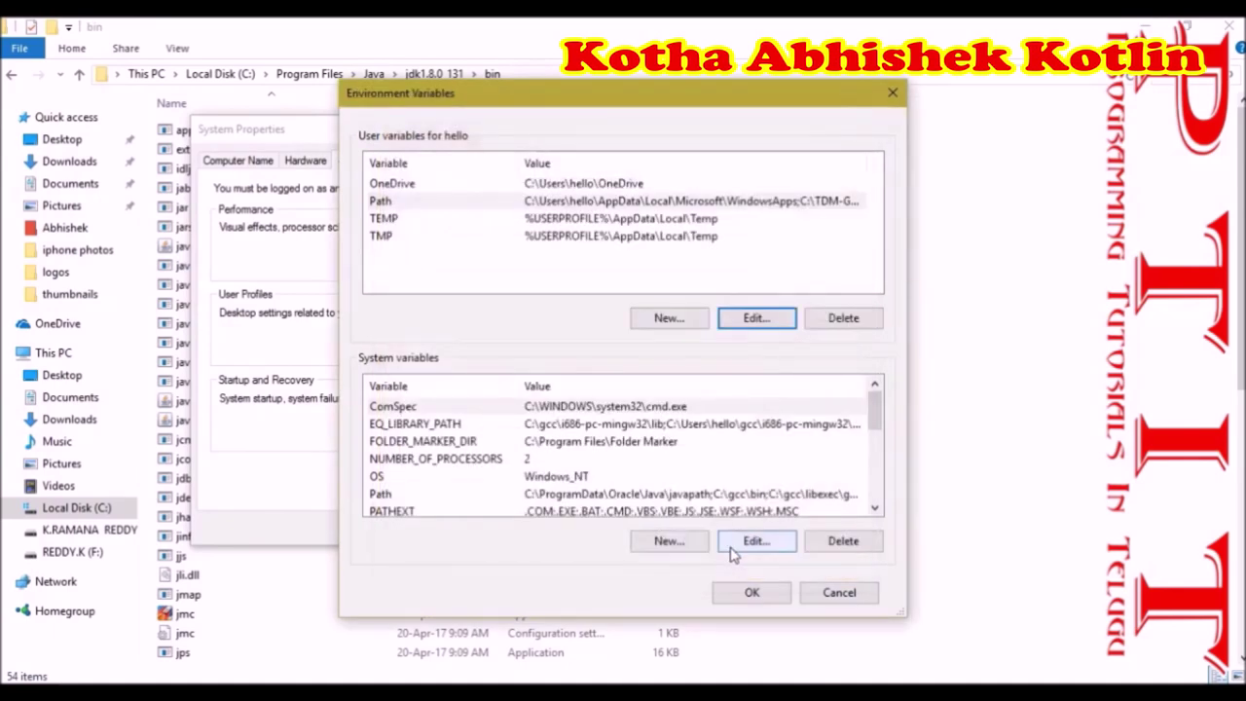
pyautogui.click(752, 591)
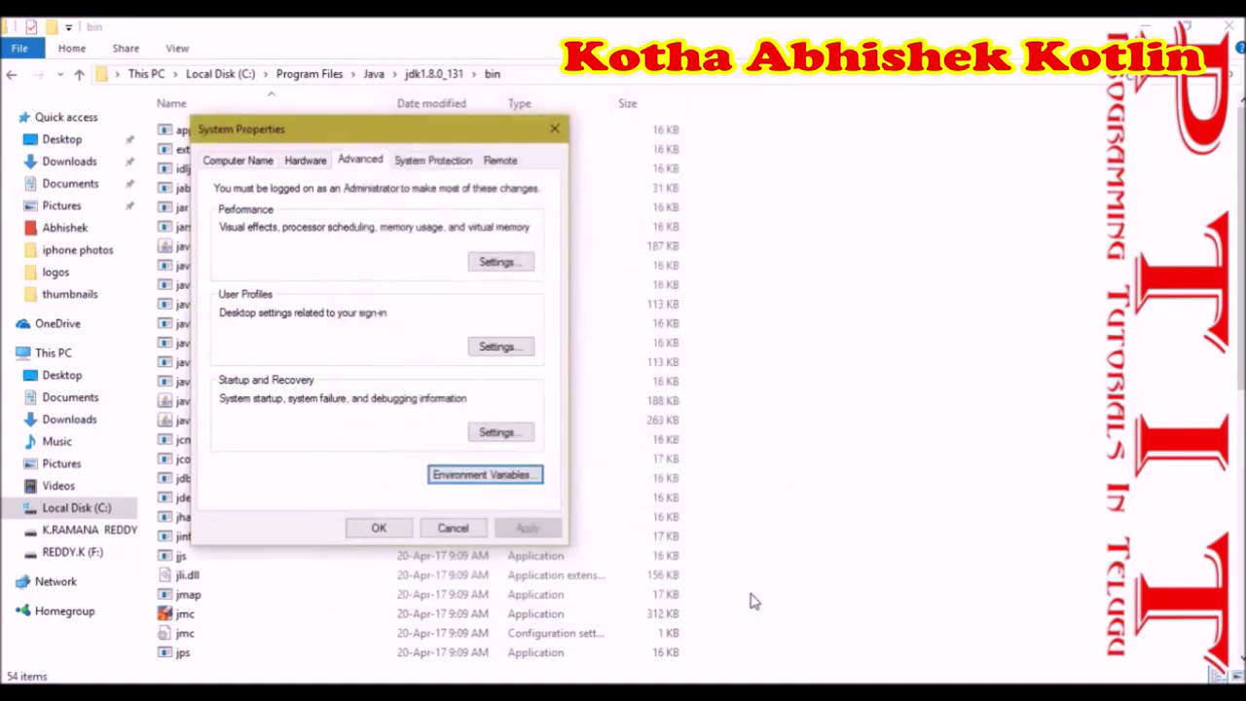
pyautogui.click(377, 529)
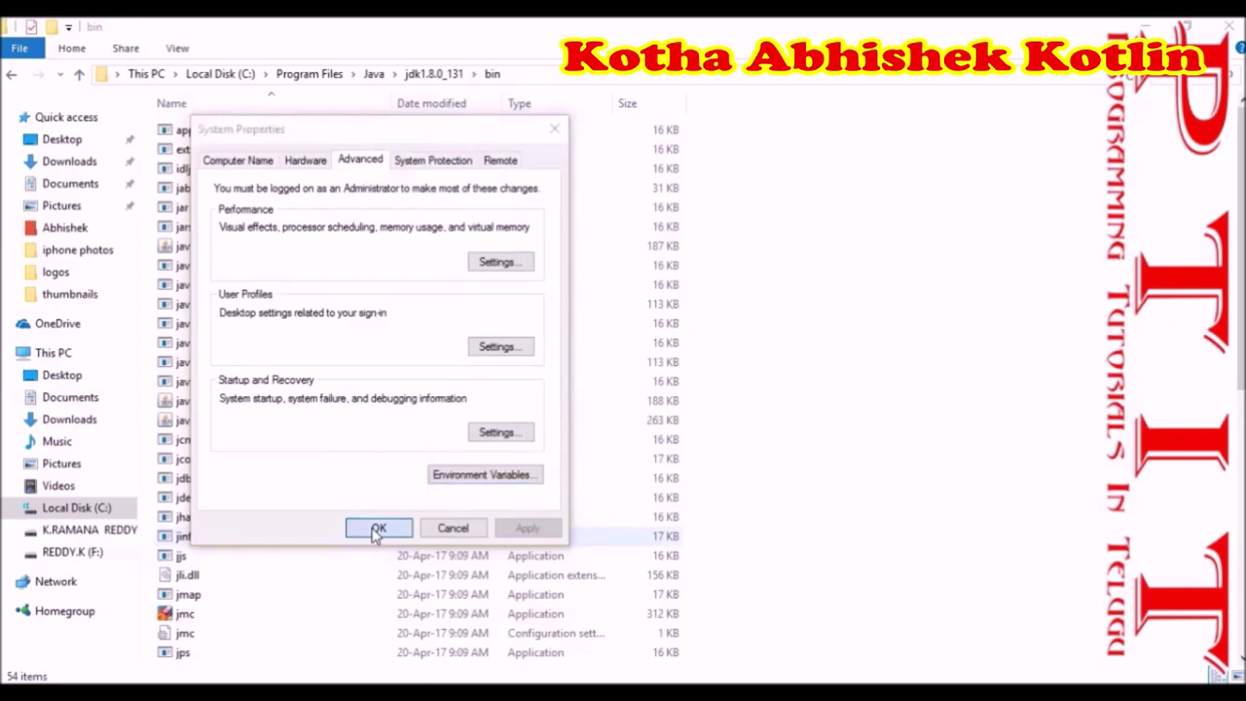
# Close the File Explorer, System and old Command Prompt windows, and refresh the desktop
pyautogui.click(1229, 26)
pyautogui.click(1232, 26)
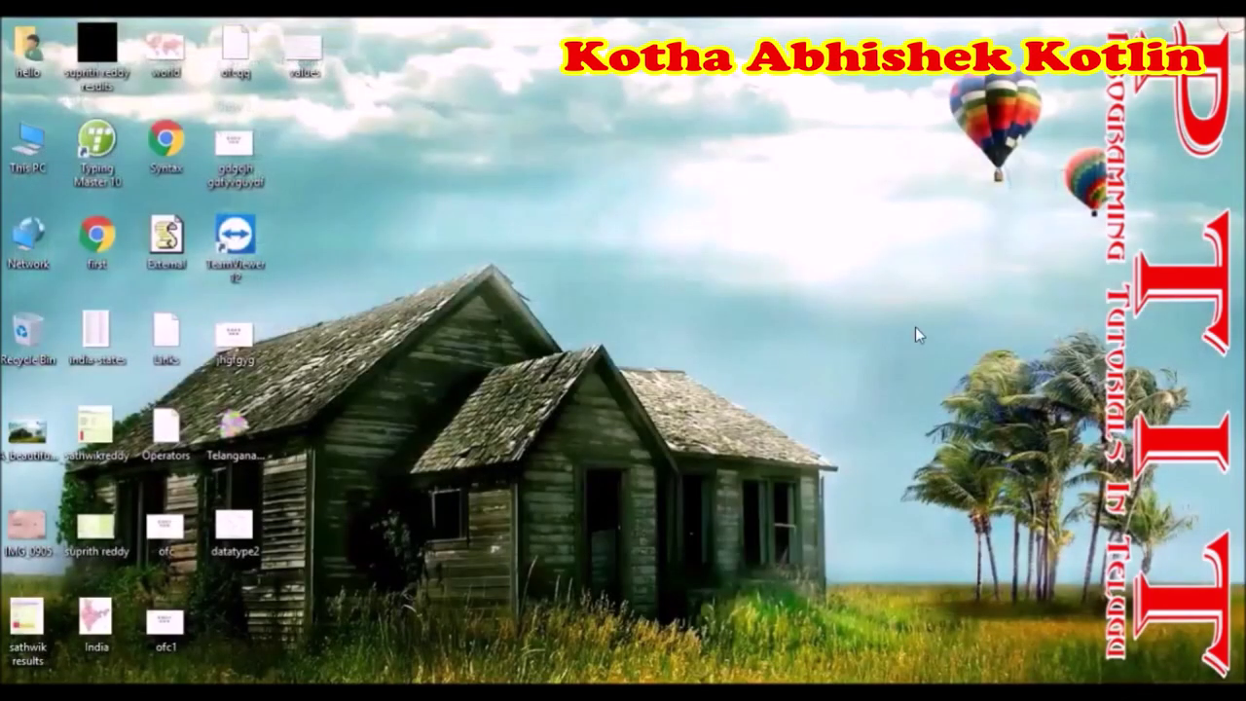
pyautogui.hotkey('alt', 'Tab')
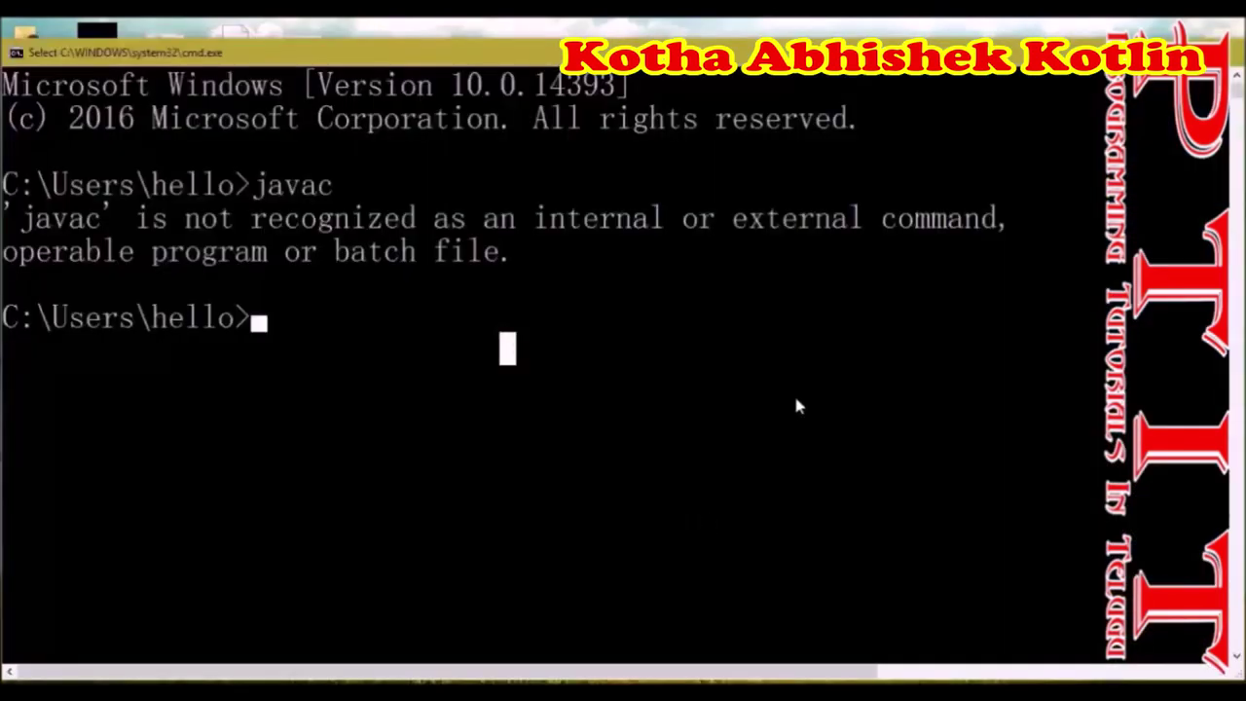
pyautogui.click(1233, 52)
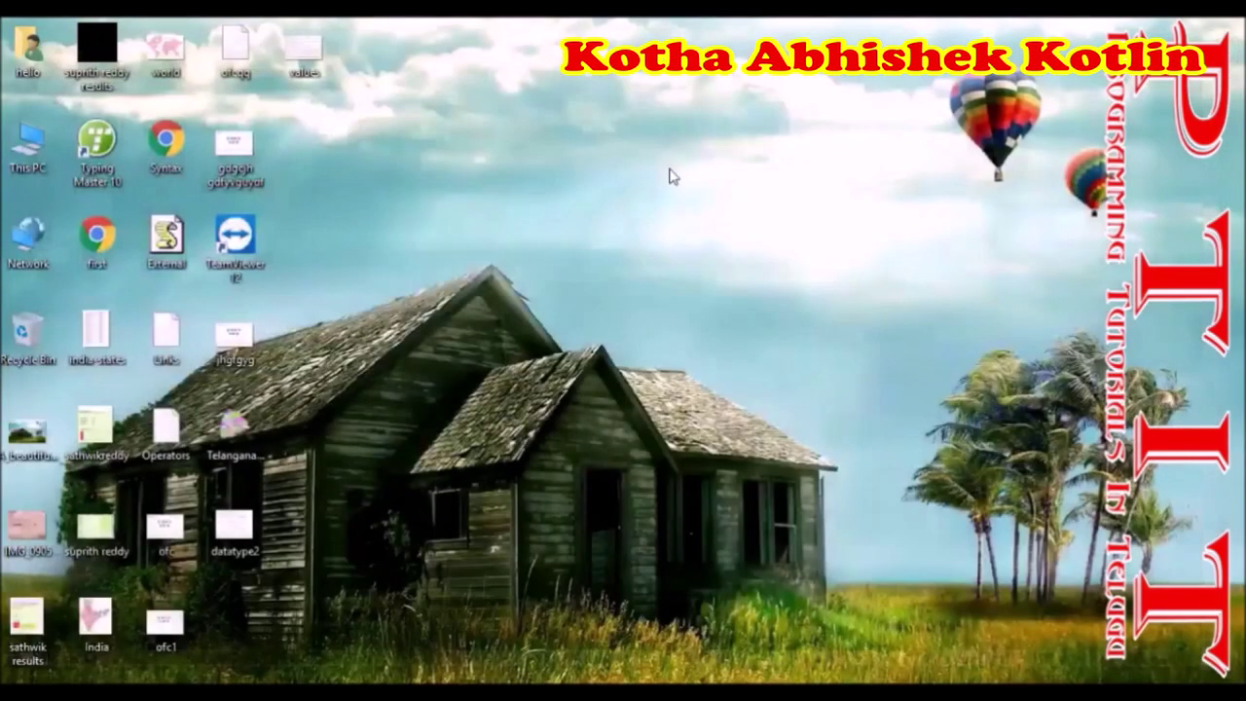
pyautogui.rightClick(674, 165)
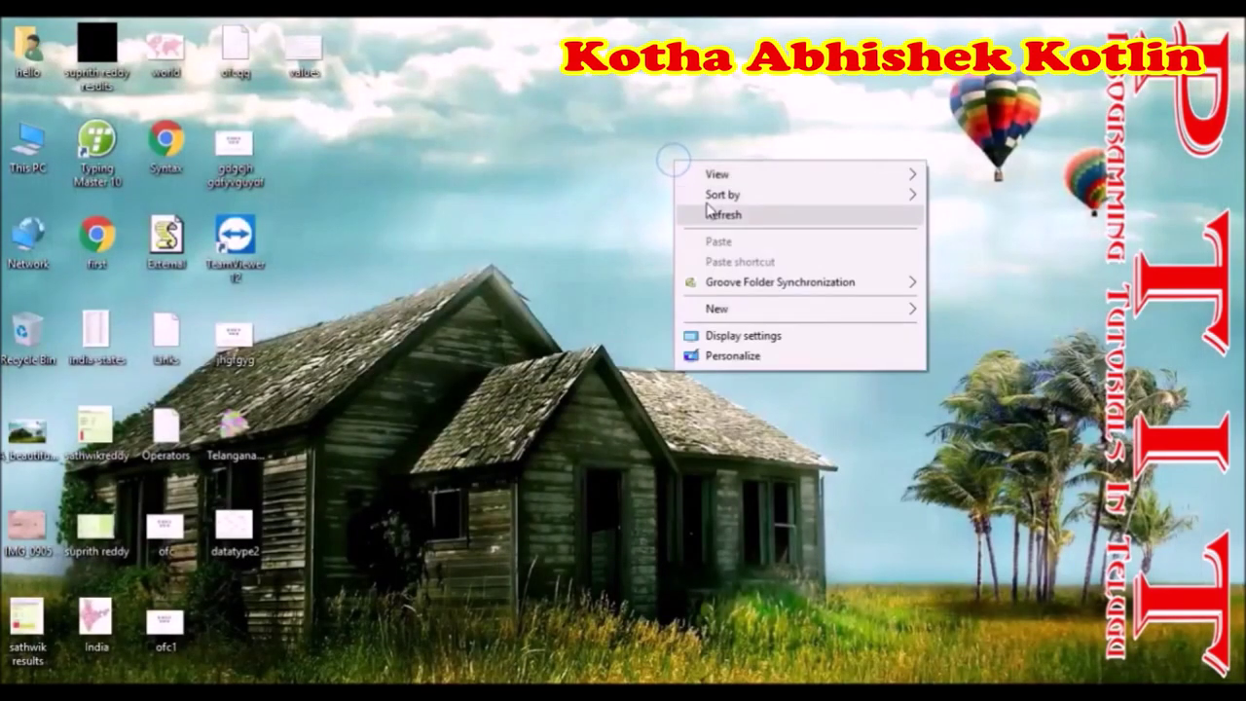
pyautogui.click(710, 213)
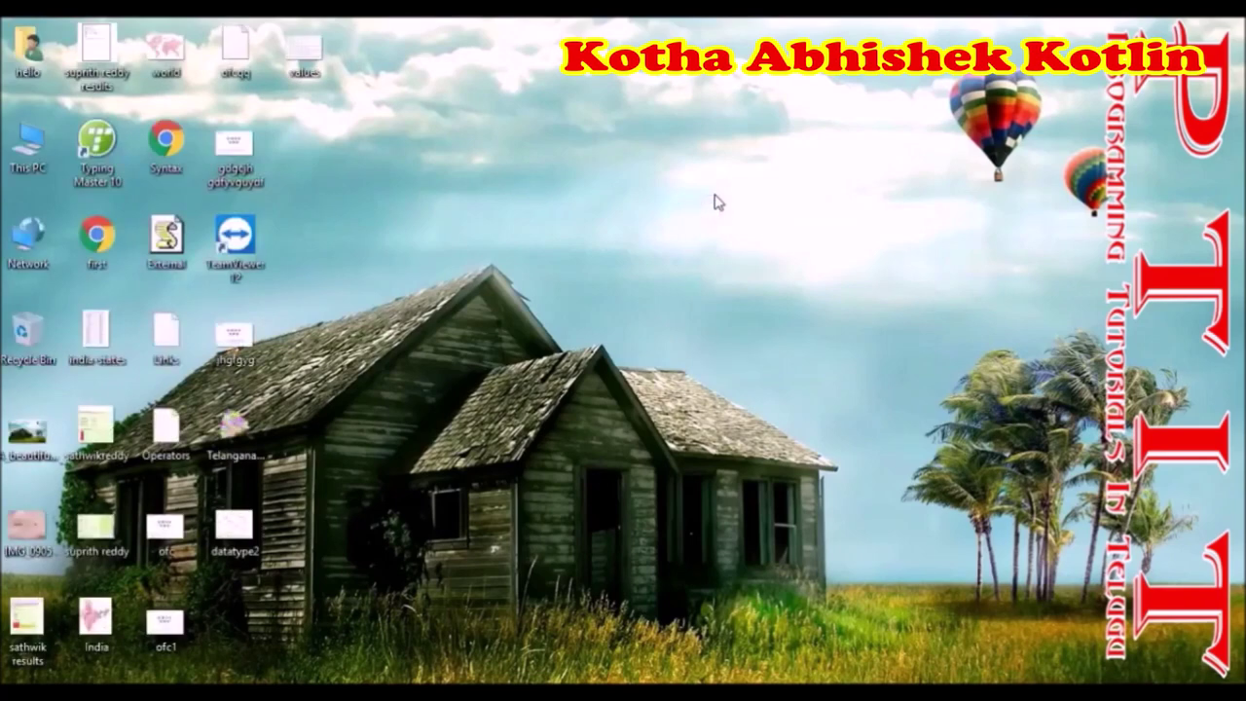
# Launch a new Command Prompt from the Windows Run dialog and run javac
pyautogui.press('super+r')
pyautogui.moveTo(176, 507); pyautogui.dragTo(695, 205)
pyautogui.click(632, 352)
pyautogui.write('javac')
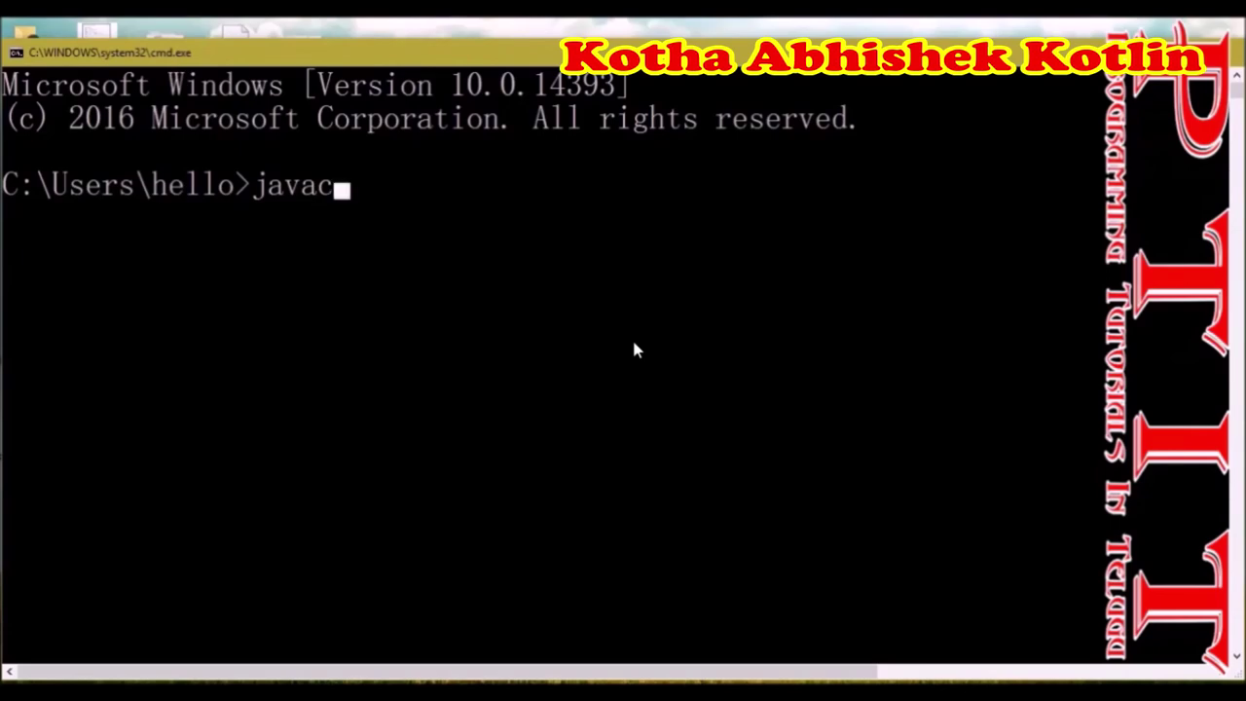
pyautogui.press('Return')
# Examine the javac output from the command line through to the end of its options list
pyautogui.scroll(8, 634, 341)
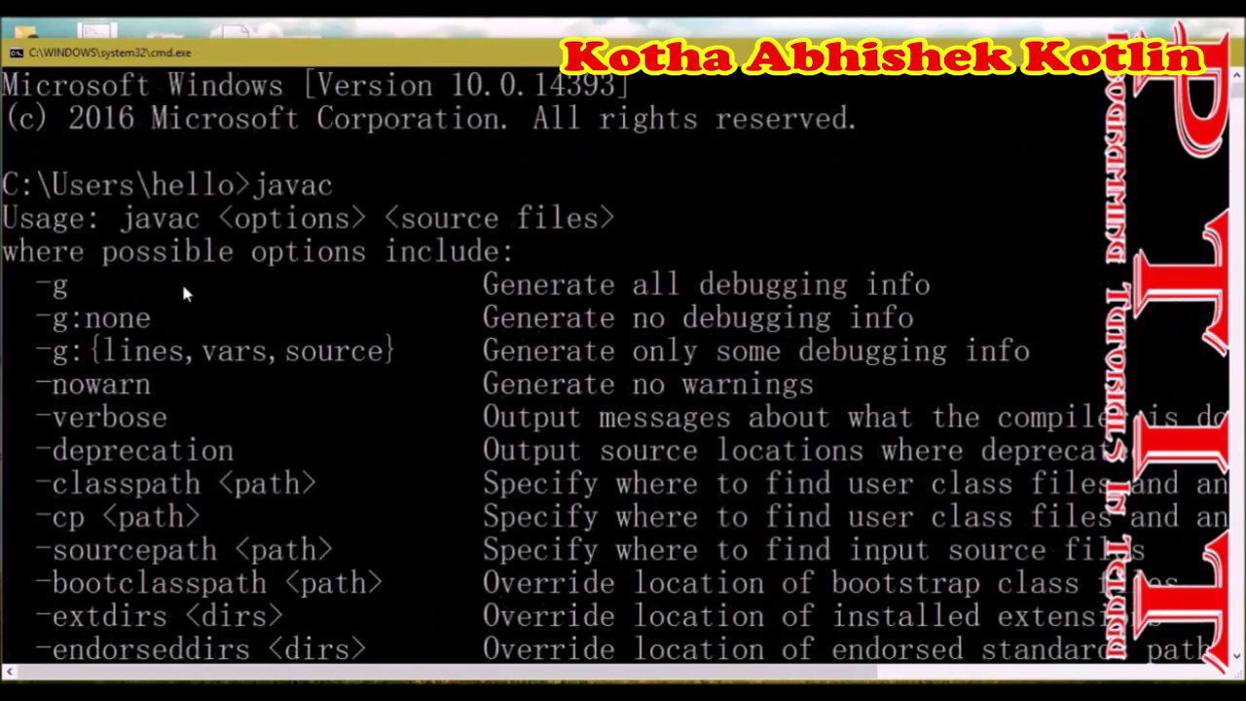
pyautogui.moveTo(335, 180); pyautogui.dragTo(253, 185)
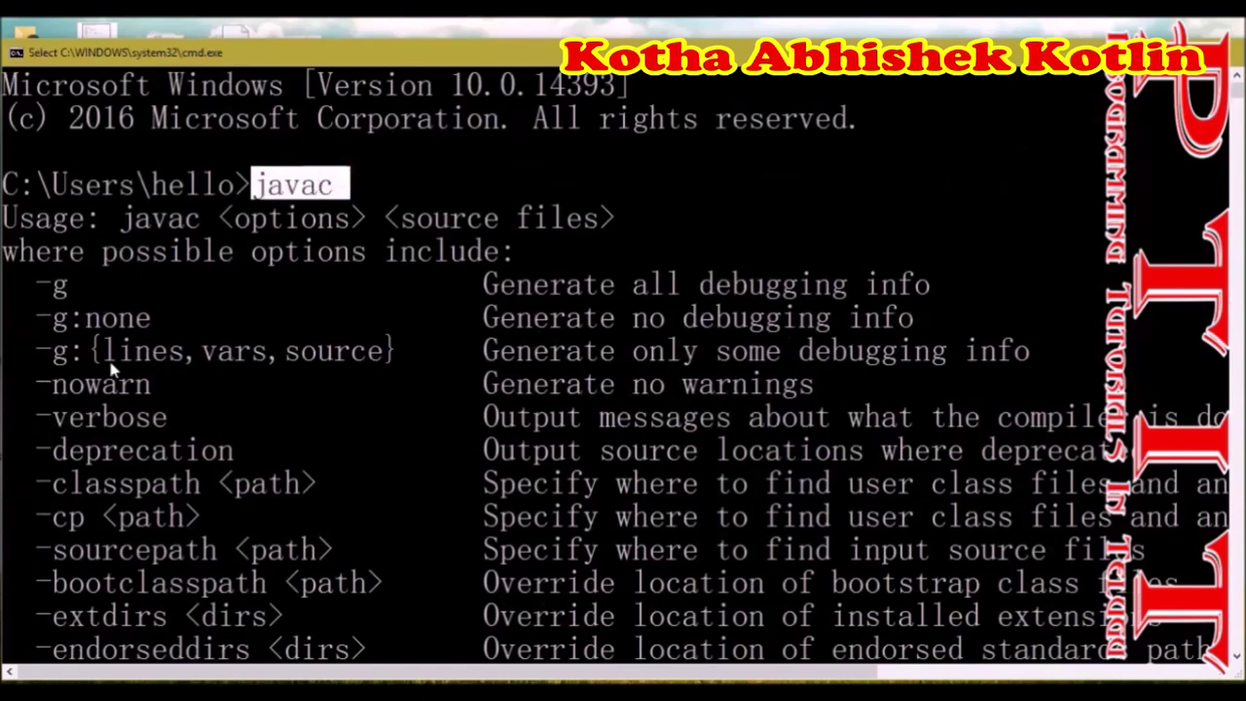
pyautogui.moveTo(26, 284); pyautogui.dragTo(1090, 185)
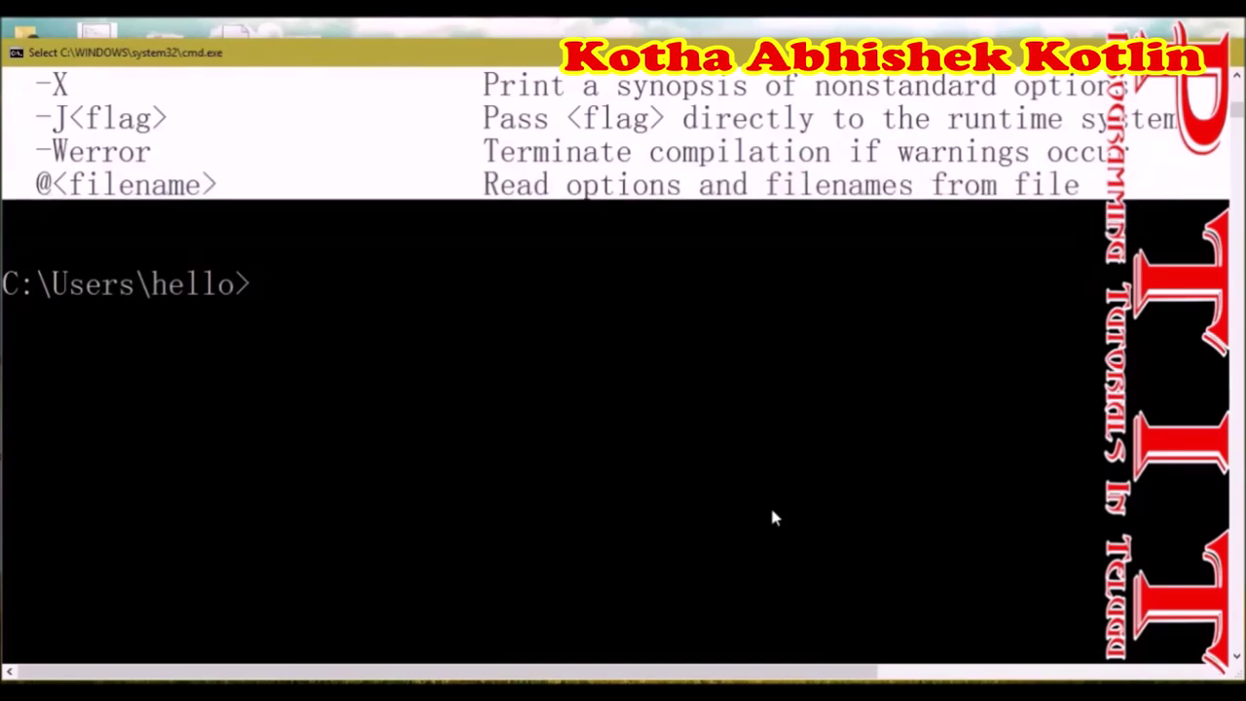
pyautogui.scroll(3, 771, 504)
pyautogui.scroll(1, 771, 503)
pyautogui.scroll(-2, 775, 510)
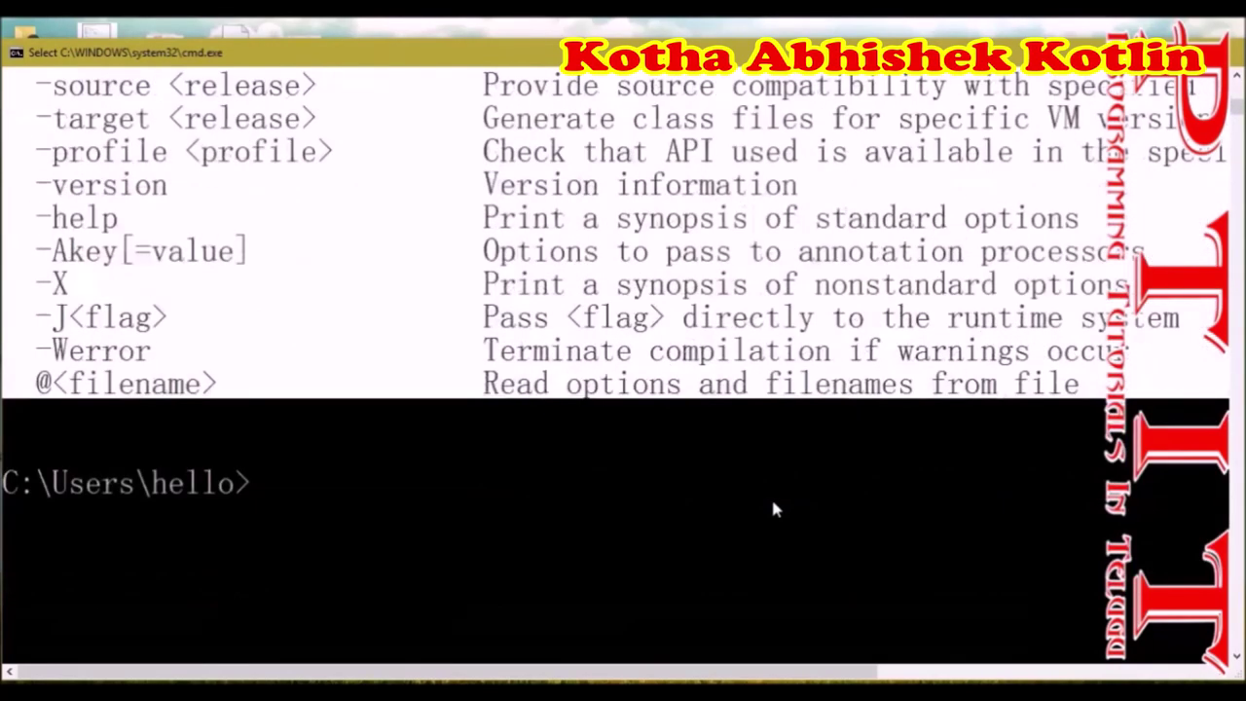
pyautogui.scroll(1, 611, 628)
pyautogui.scroll(7, 612, 624)
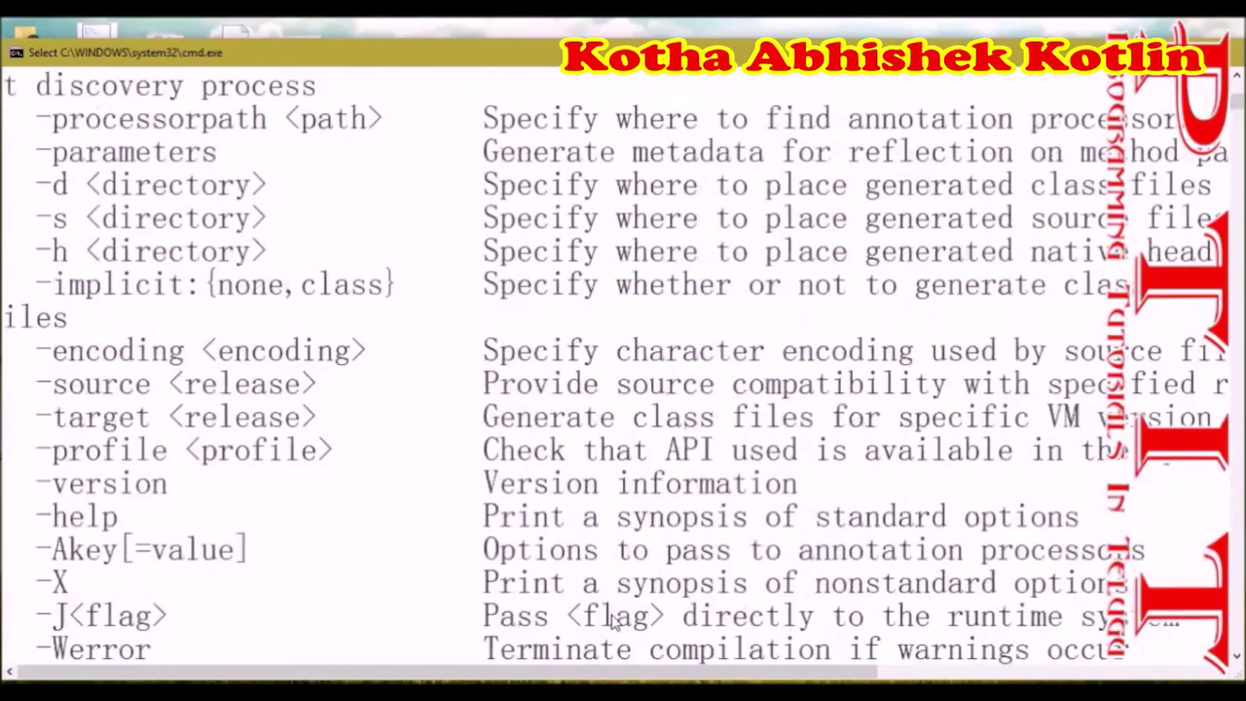
# Return to the beginning of the output and highlight the javac command entered at the prompt
pyautogui.scroll(2, 619, 596)
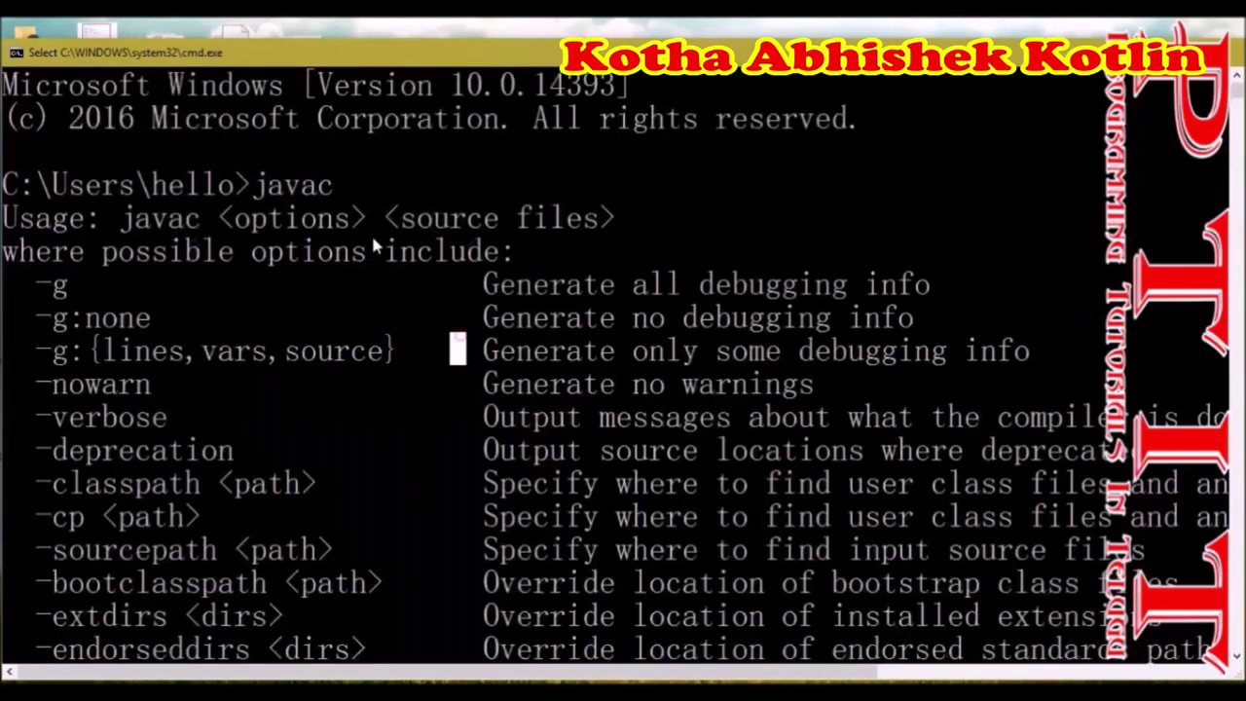
pyautogui.moveTo(343, 185); pyautogui.dragTo(251, 187)
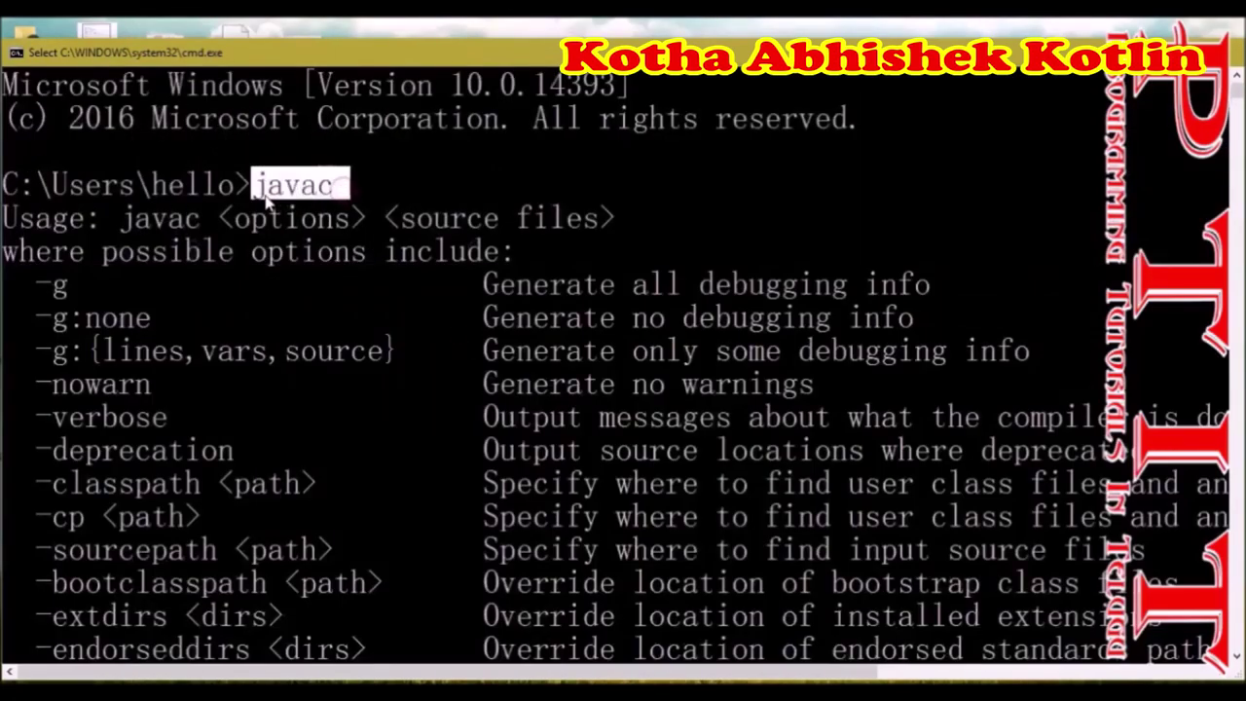
pyautogui.click(373, 184)
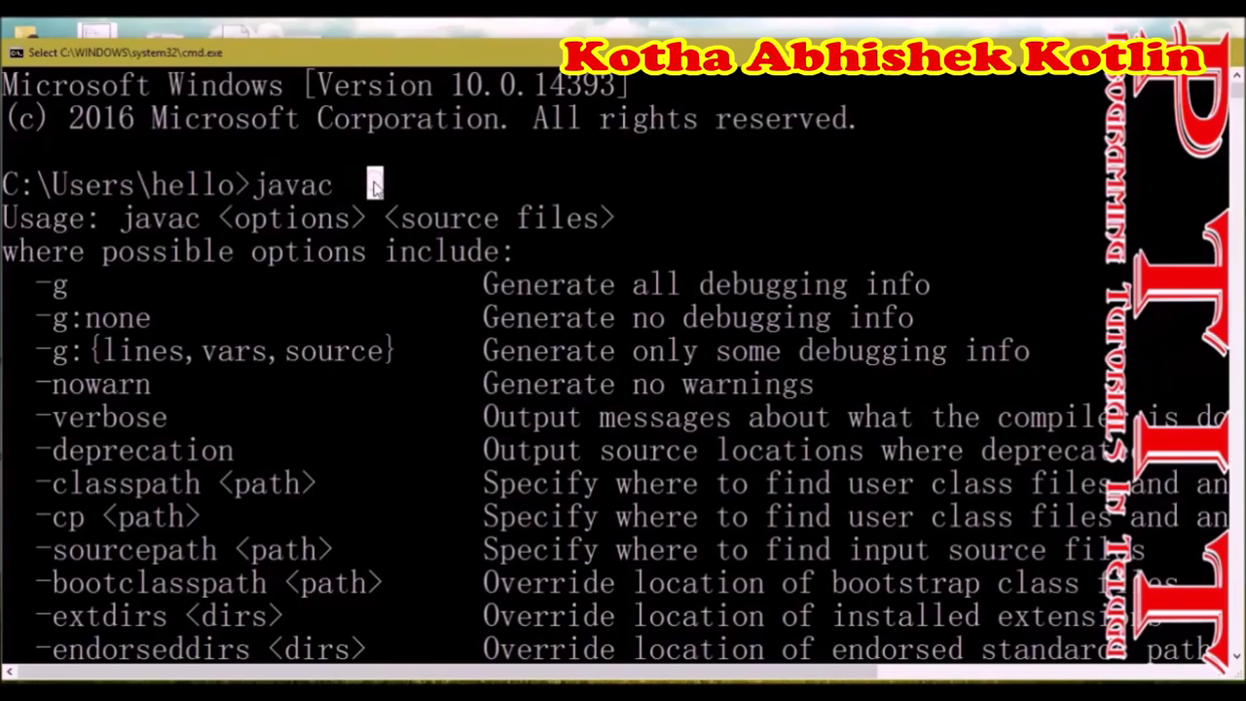
pyautogui.moveTo(333, 185); pyautogui.dragTo(255, 190)
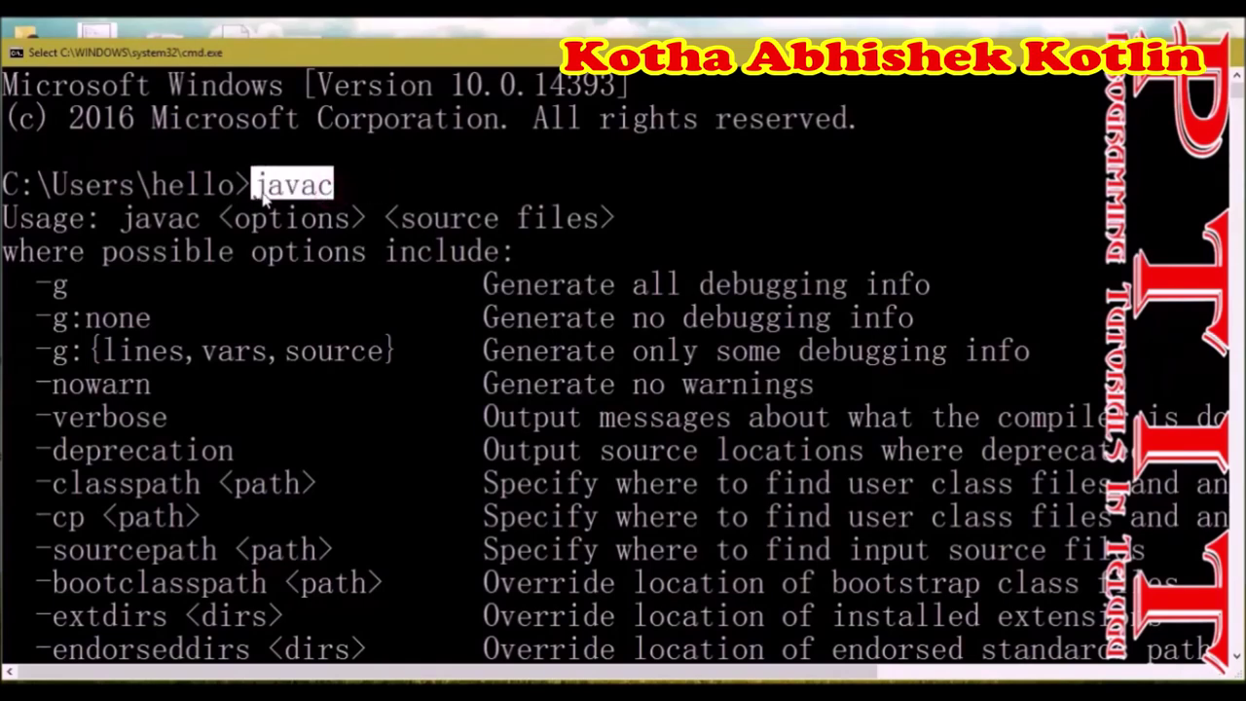
pyautogui.click(374, 184)
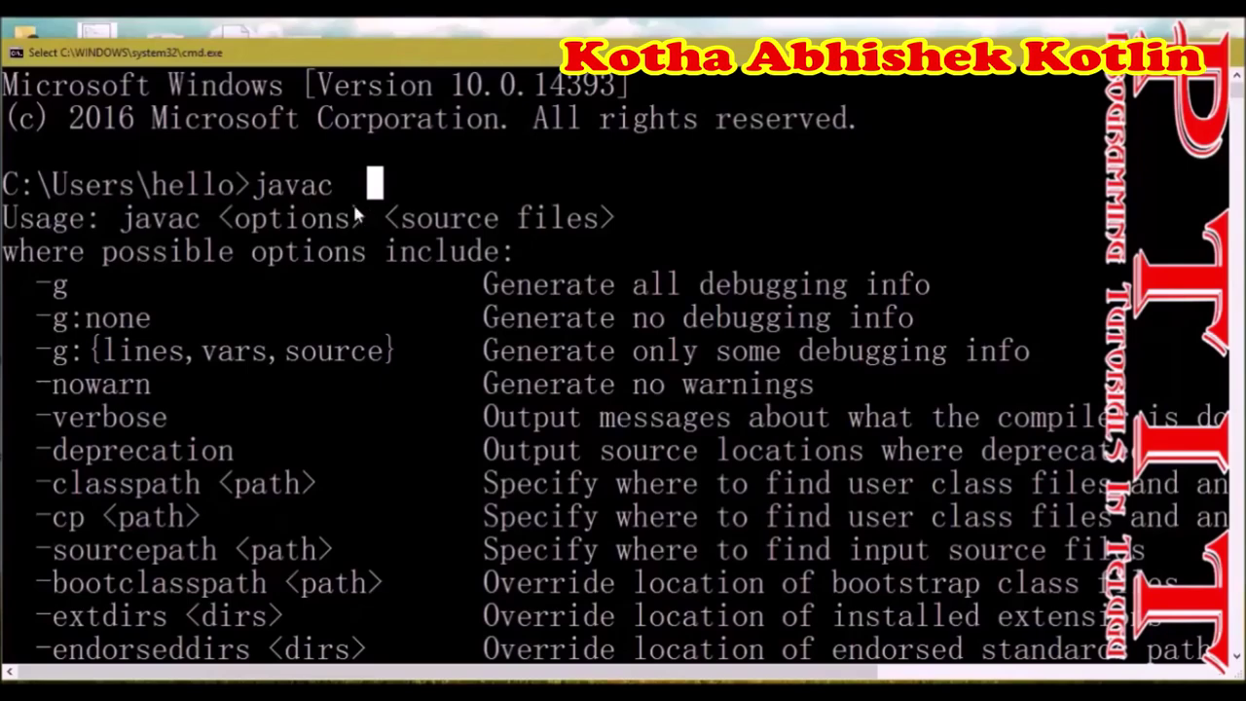
pyautogui.moveTo(341, 185); pyautogui.dragTo(255, 187)
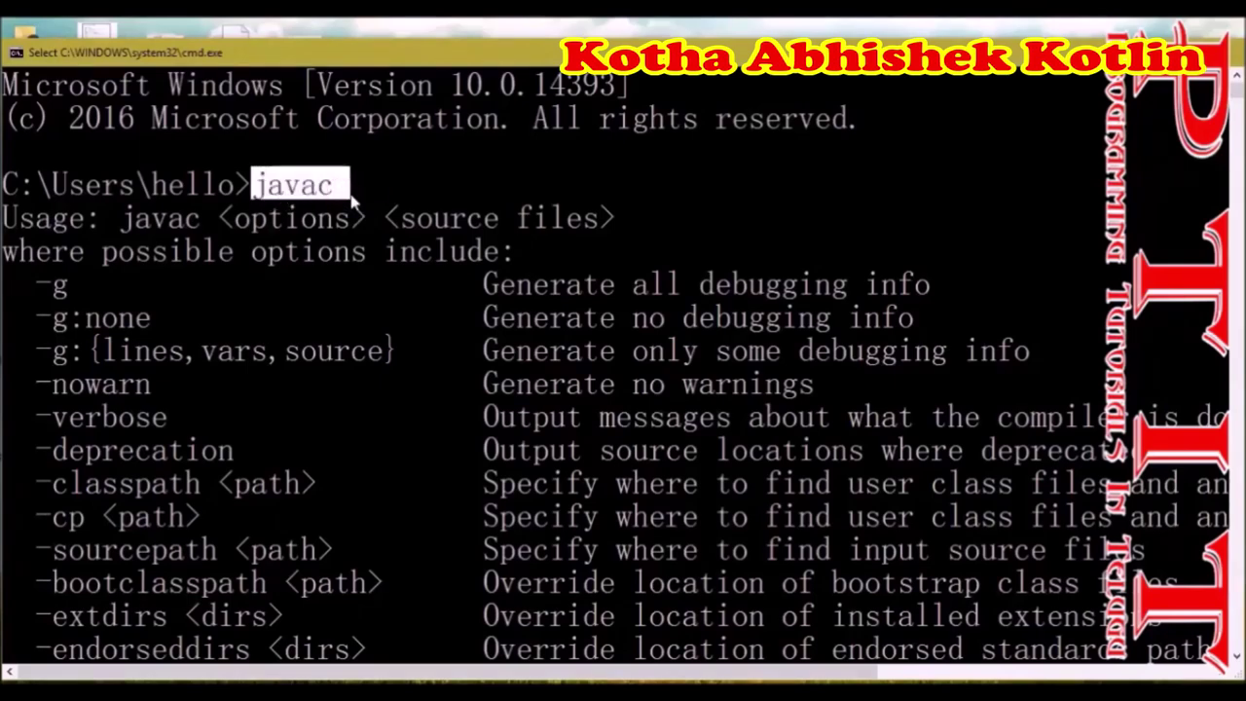
# Review the rest of the javac options list and highlight its closing entries through @<filename>
pyautogui.scroll(-7, 352, 197)
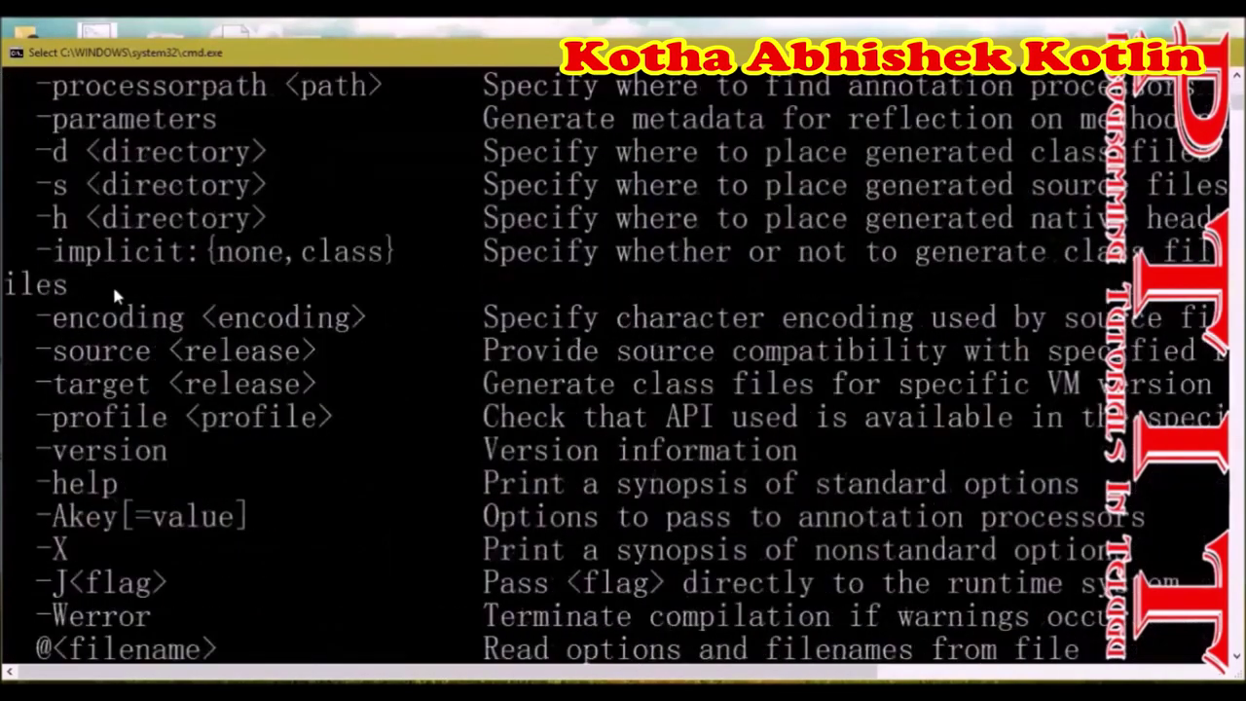
pyautogui.scroll(-3, 115, 295)
pyautogui.moveTo(549, 382); pyautogui.dragTo(14, 86)
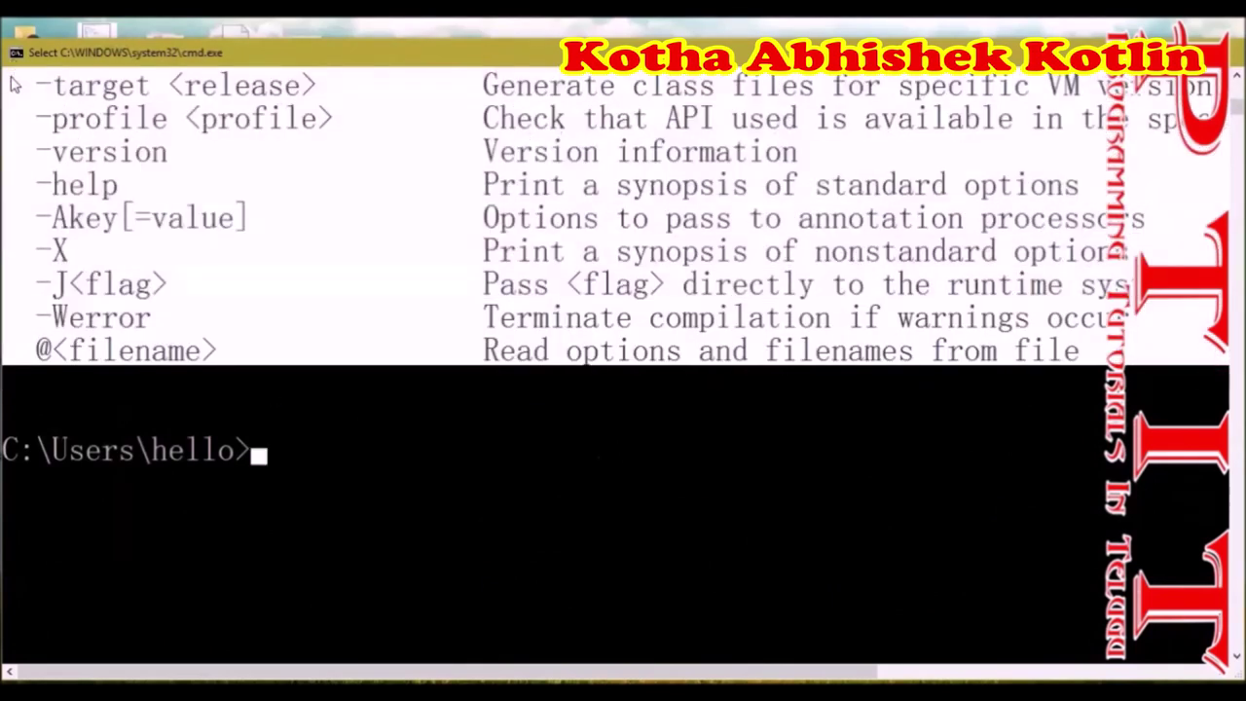